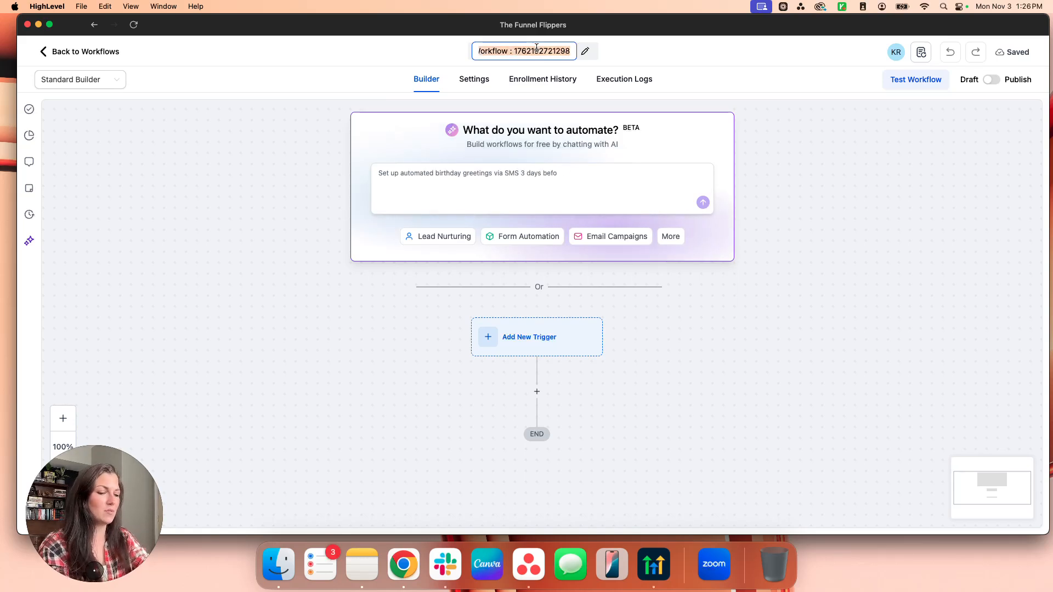
Rename the workflow as Workflow Sandbox.
text(Wrokf)
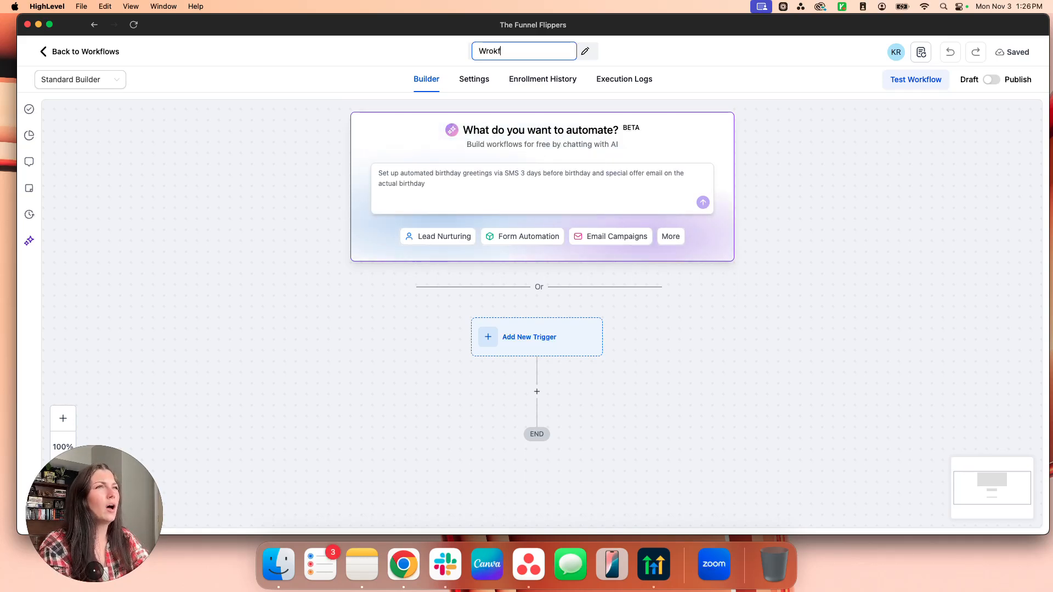
text(rkflow Sandbox)
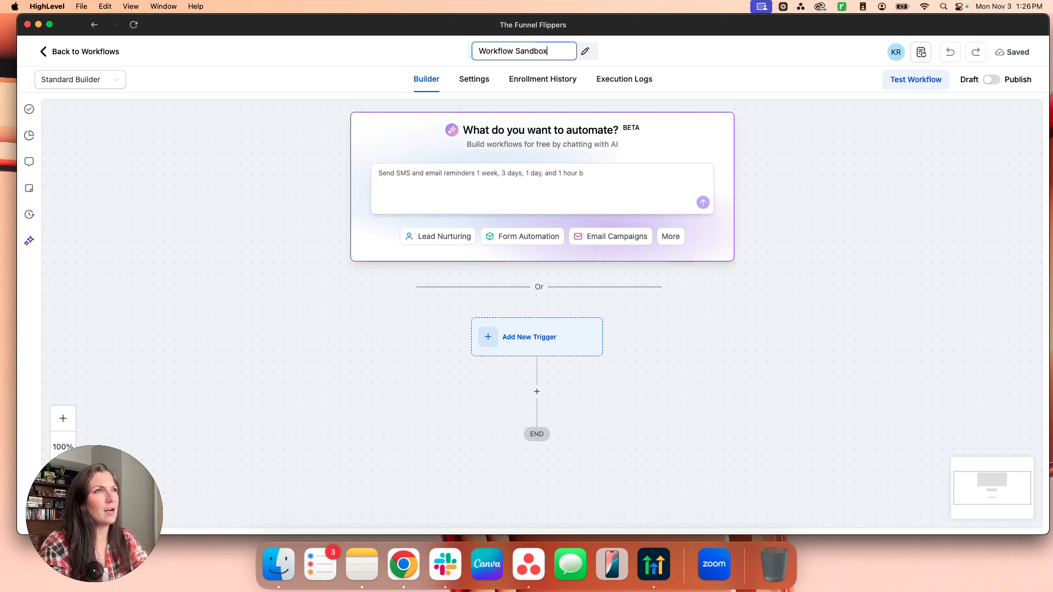
key(Return)
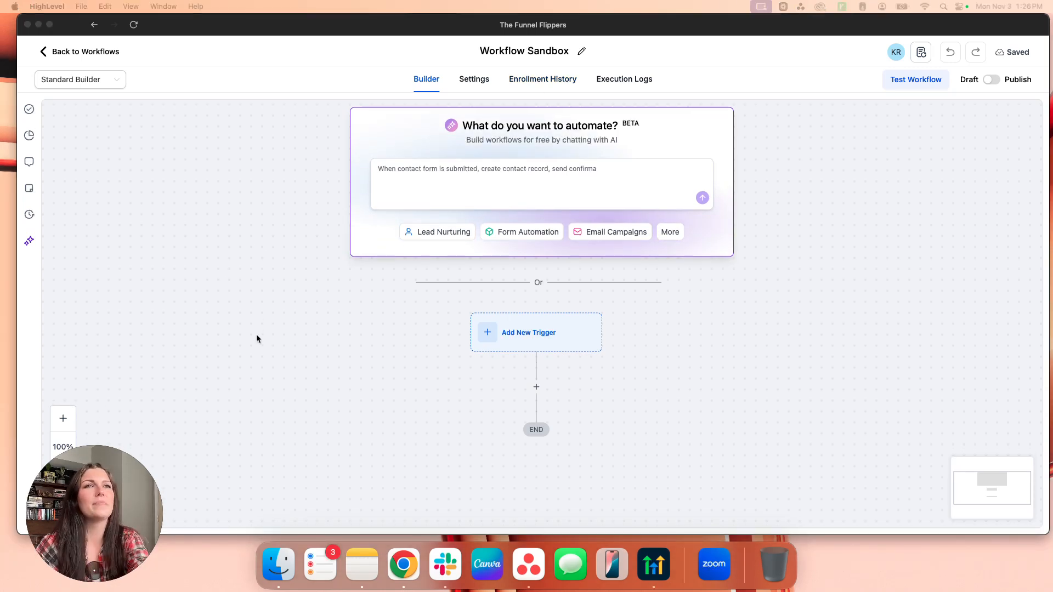
Switch the workflow from the standard view to the Advanced Builder.
click(113, 81)
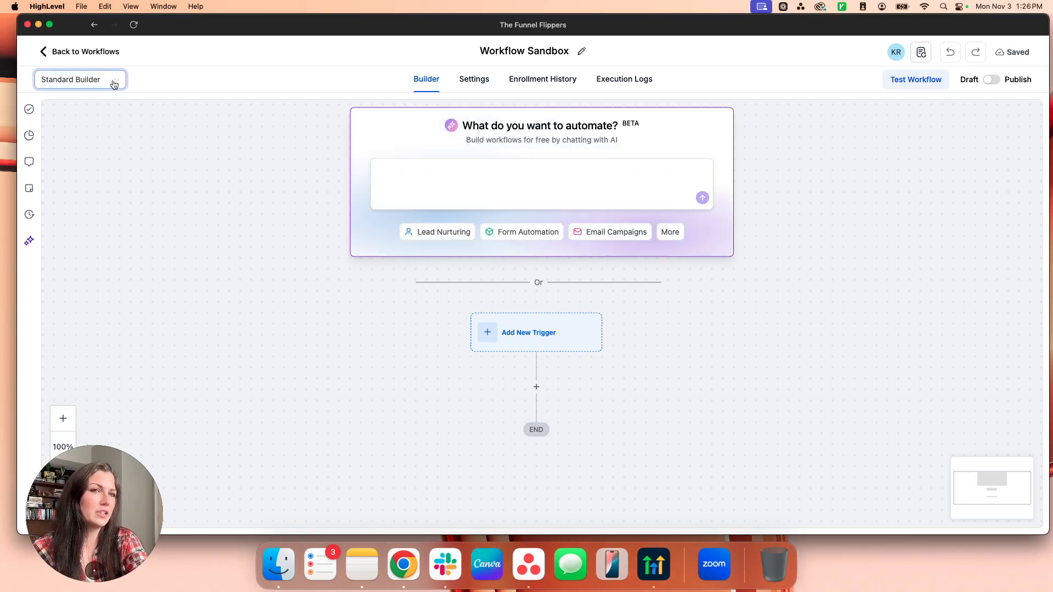
click(113, 83)
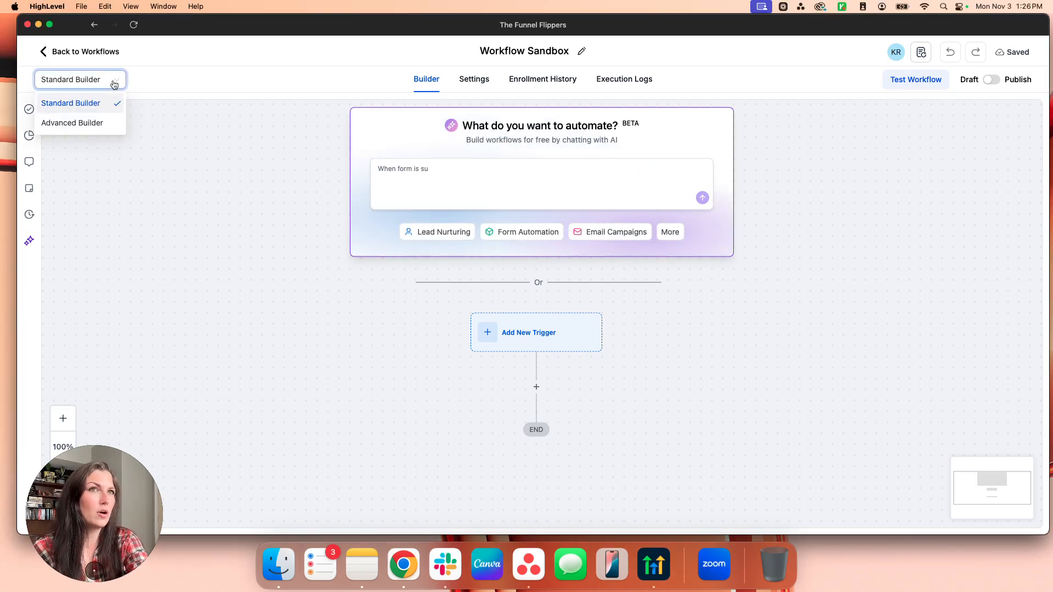
click(102, 123)
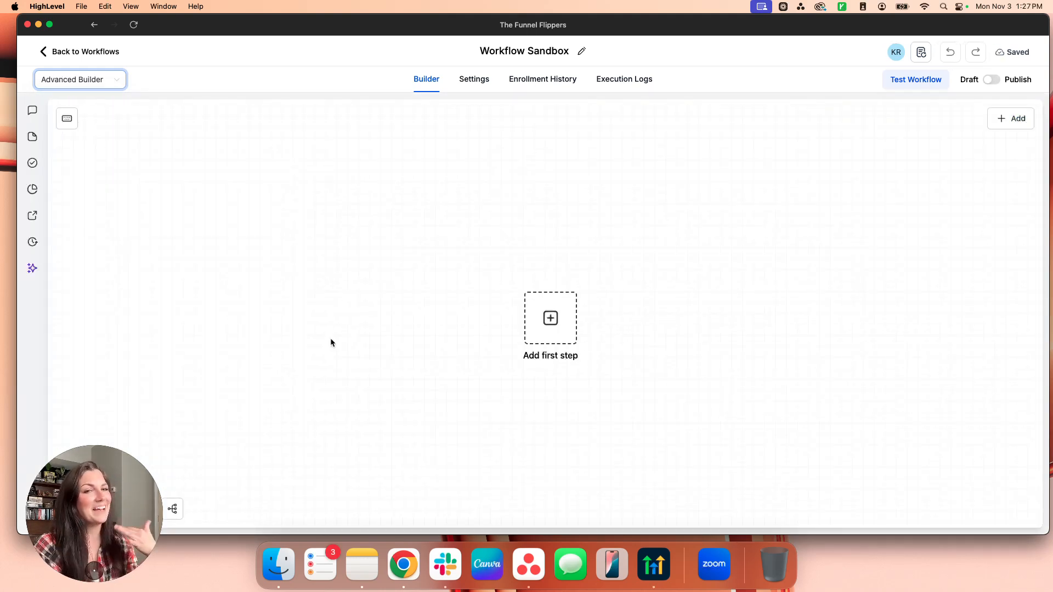
drag(373, 296, 385, 262)
mouse_move(122, 480)
mouse_down()
mouse_move(255, 494)
mouse_move(498, 417)
mouse_move(687, 413)
mouse_move(737, 417)
mouse_move(905, 475)
mouse_up()
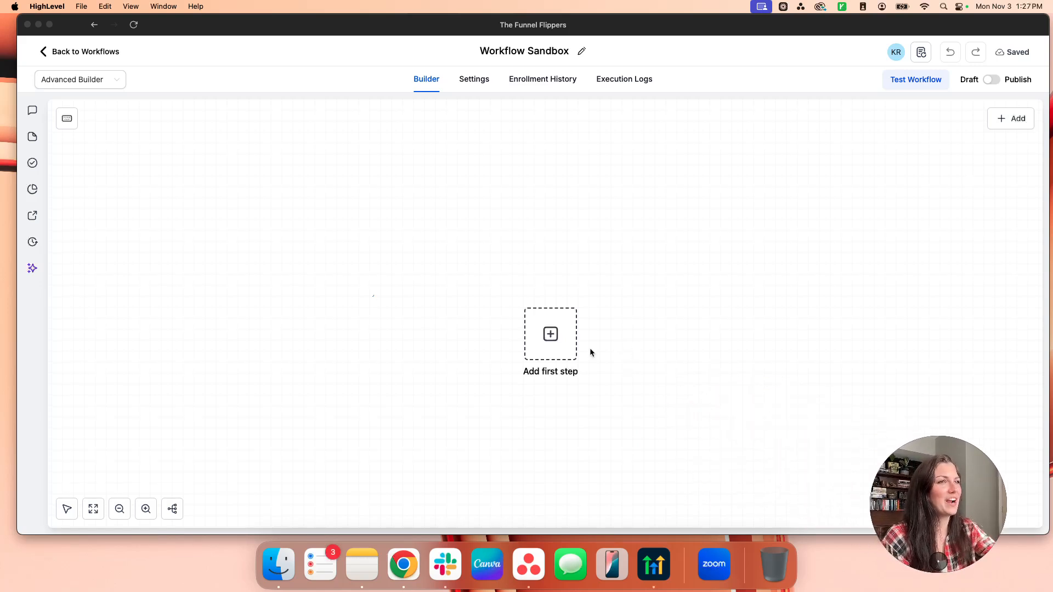
Start the workflow with a new trigger, searching for "form" and choosing Form Submitted.
click(563, 354)
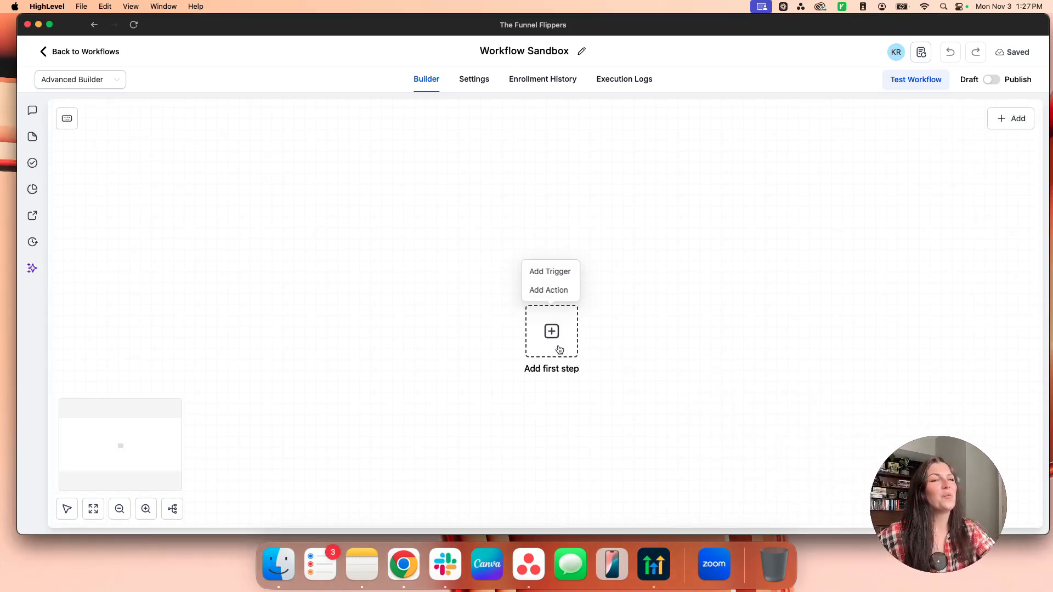
click(551, 273)
click(553, 317)
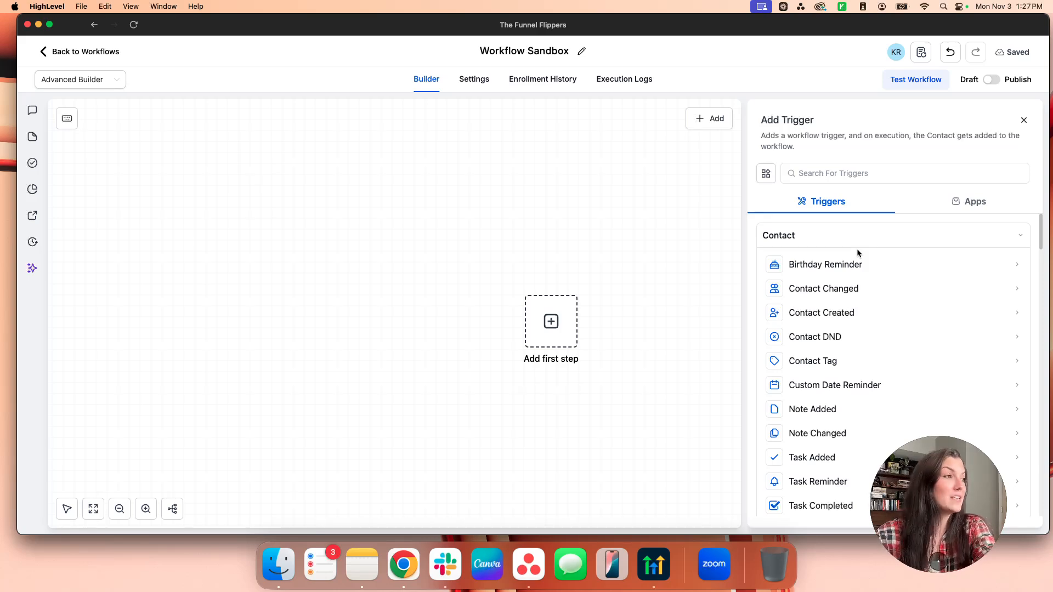
click(828, 179)
text(form)
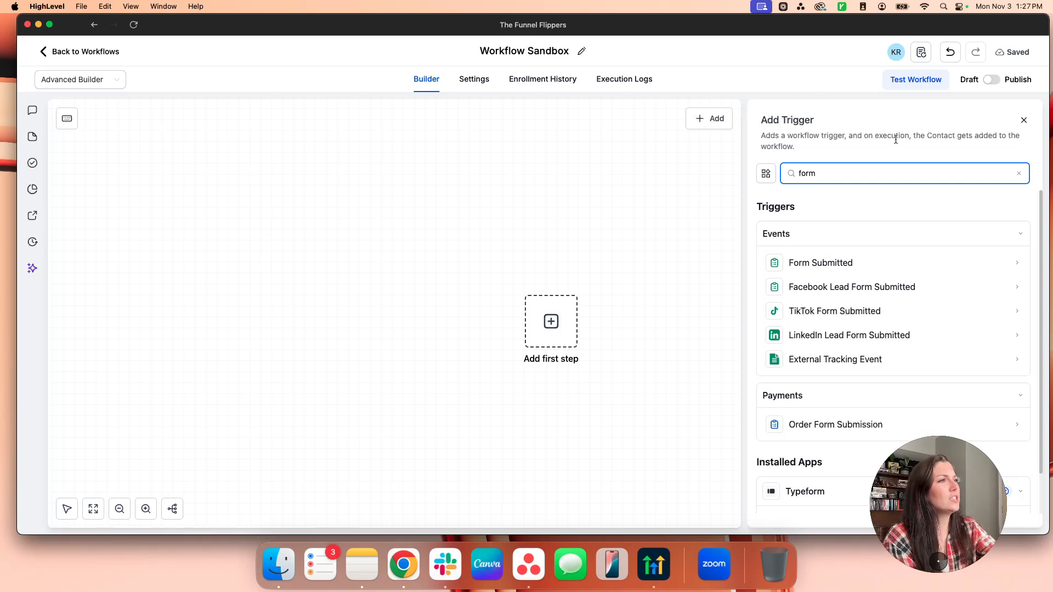
click(839, 264)
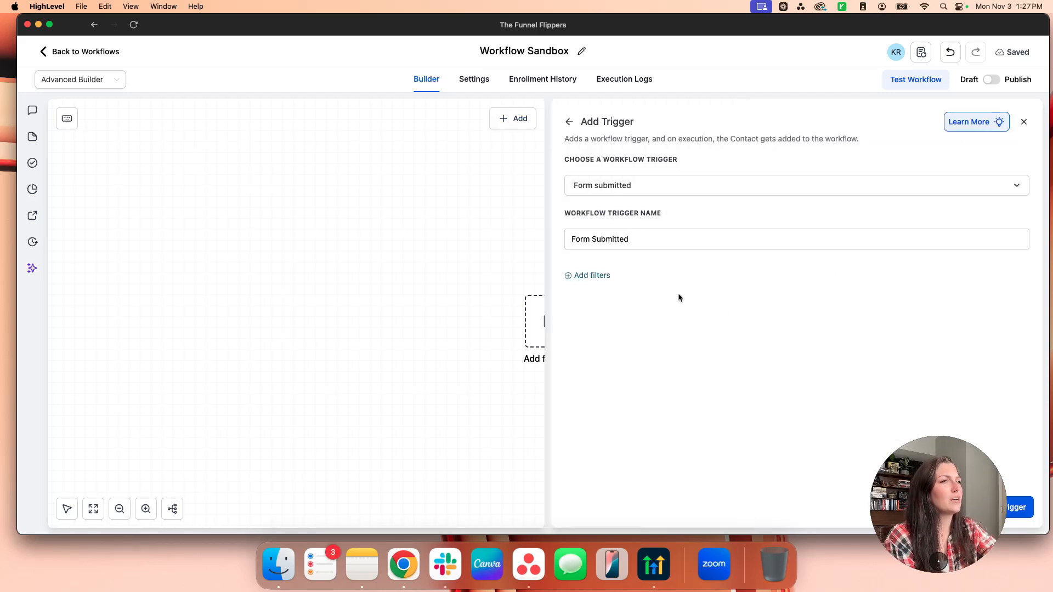
Filter the trigger so that Form is Offboarding Survey, and save the trigger.
click(577, 275)
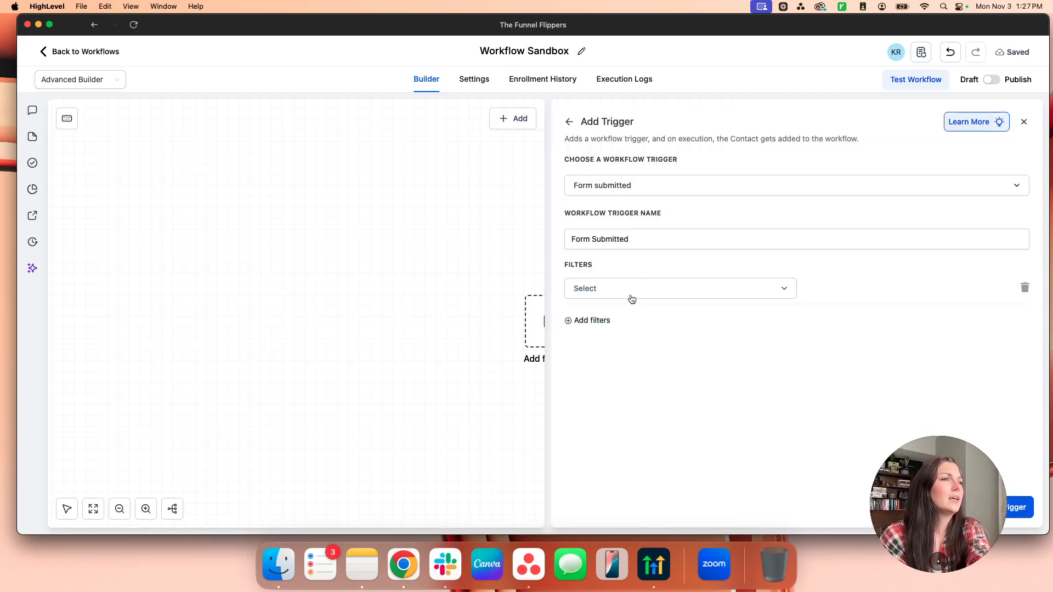
click(631, 293)
click(620, 367)
click(849, 291)
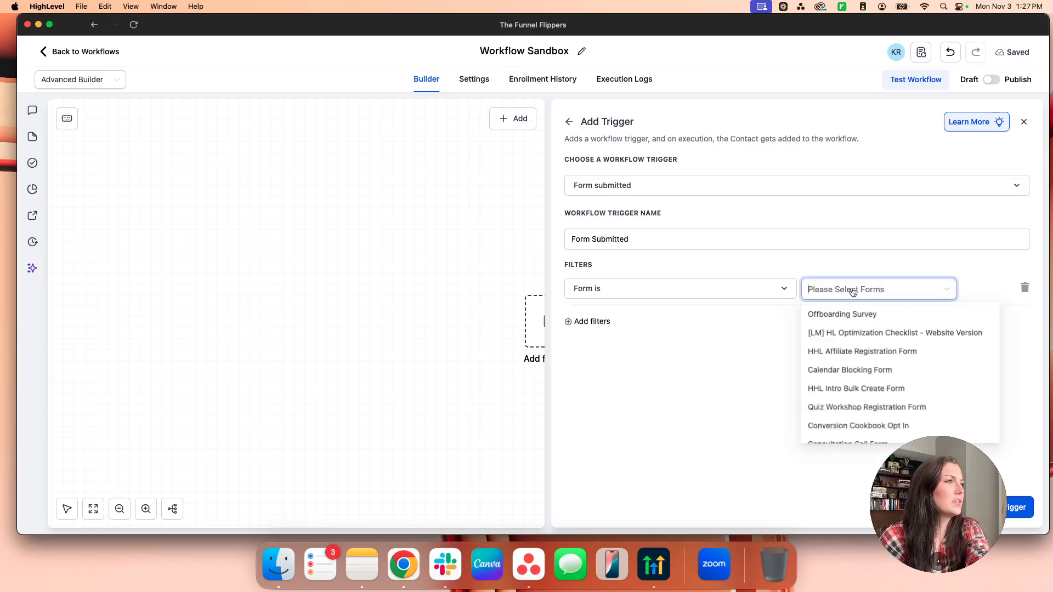
click(839, 314)
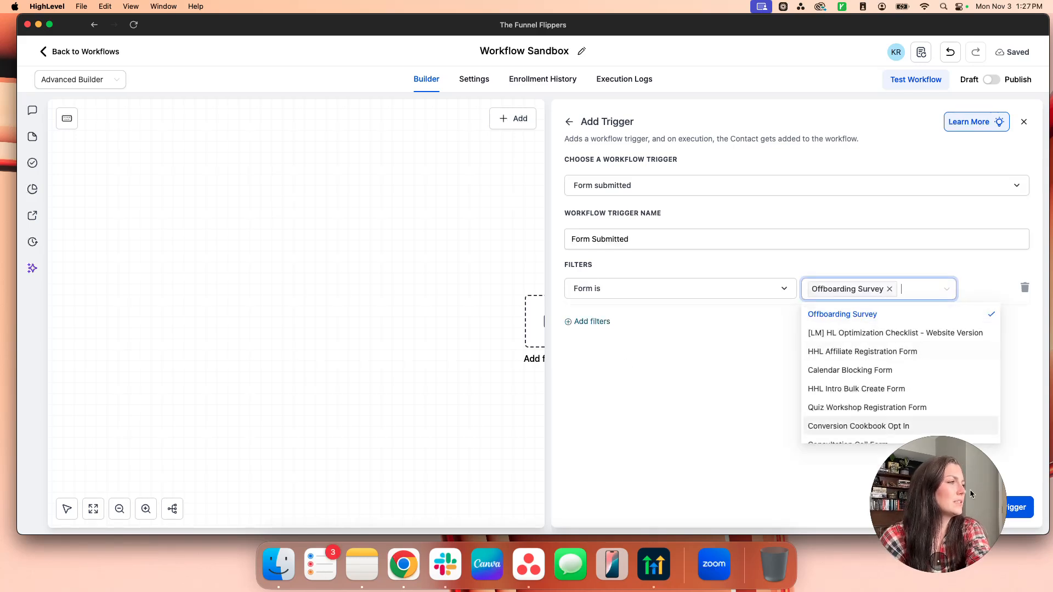
click(1022, 512)
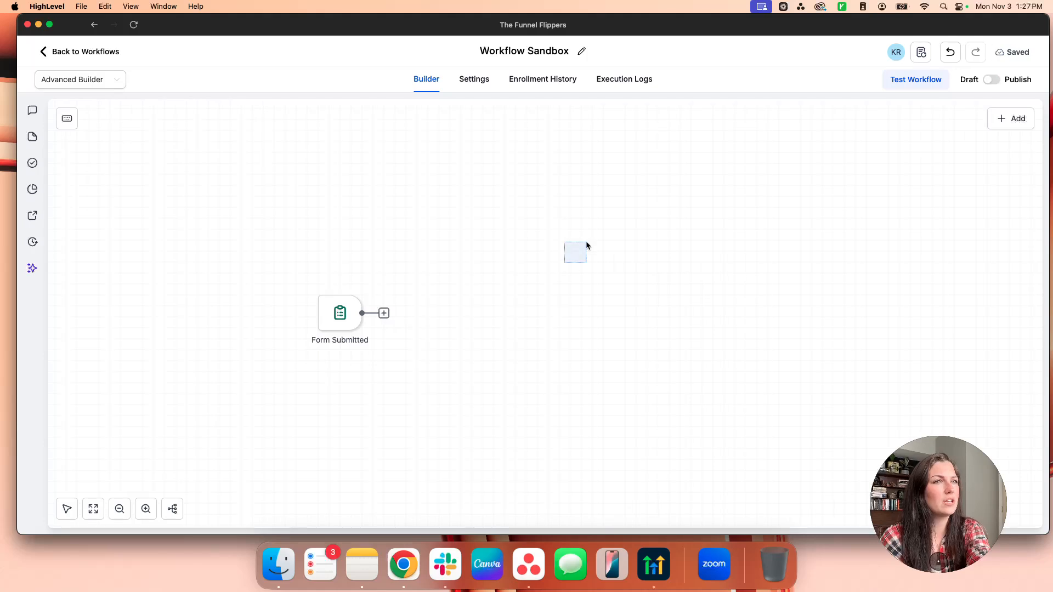
Add an If / Else action after the Form Submitted trigger, searching the actions for "if".
click(384, 313)
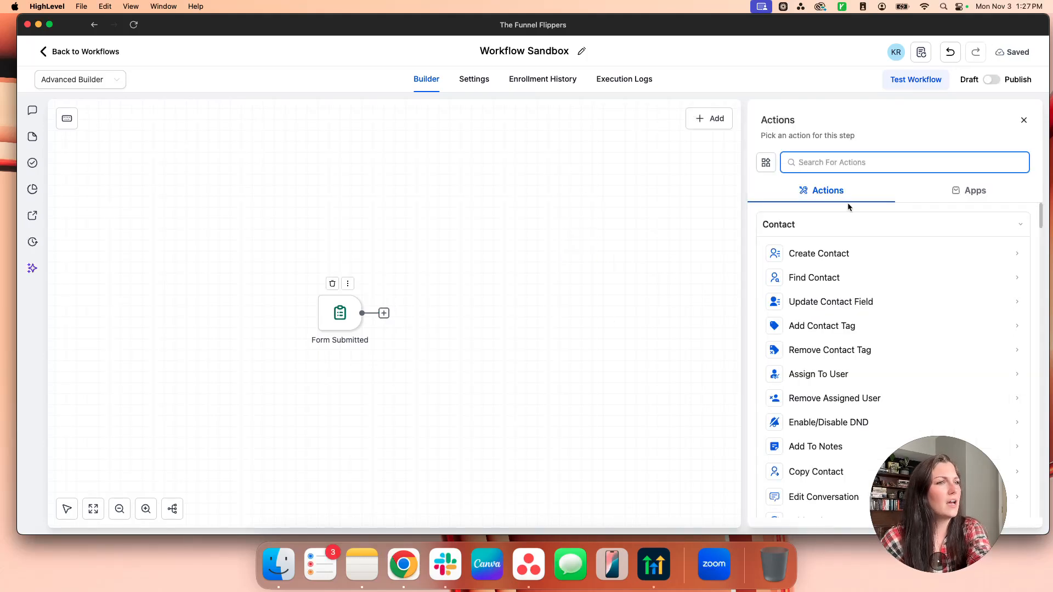
text(if)
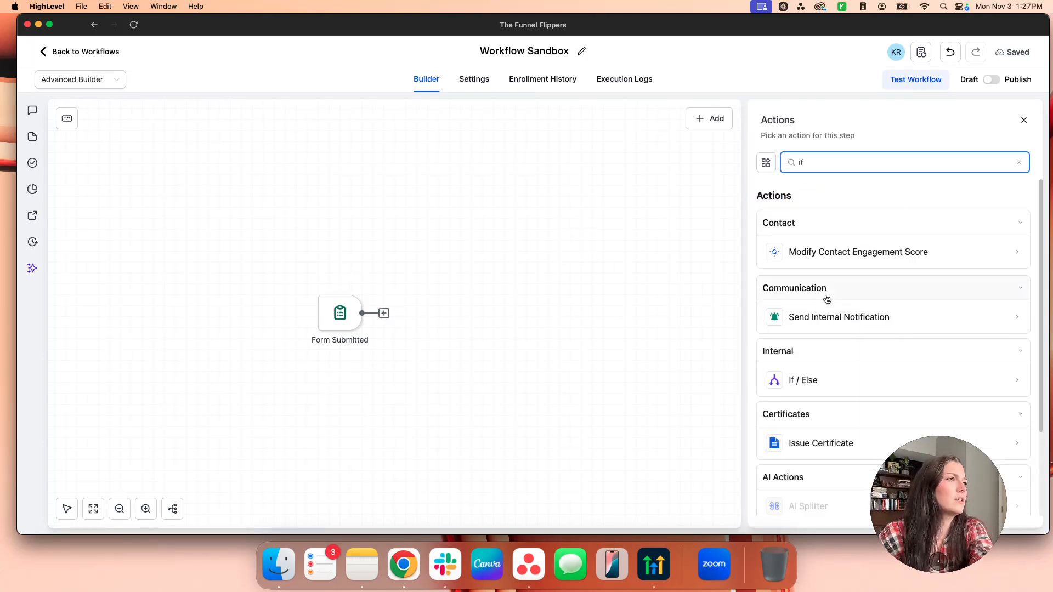
click(804, 379)
scroll(737, 262, down, 2)
click(694, 263)
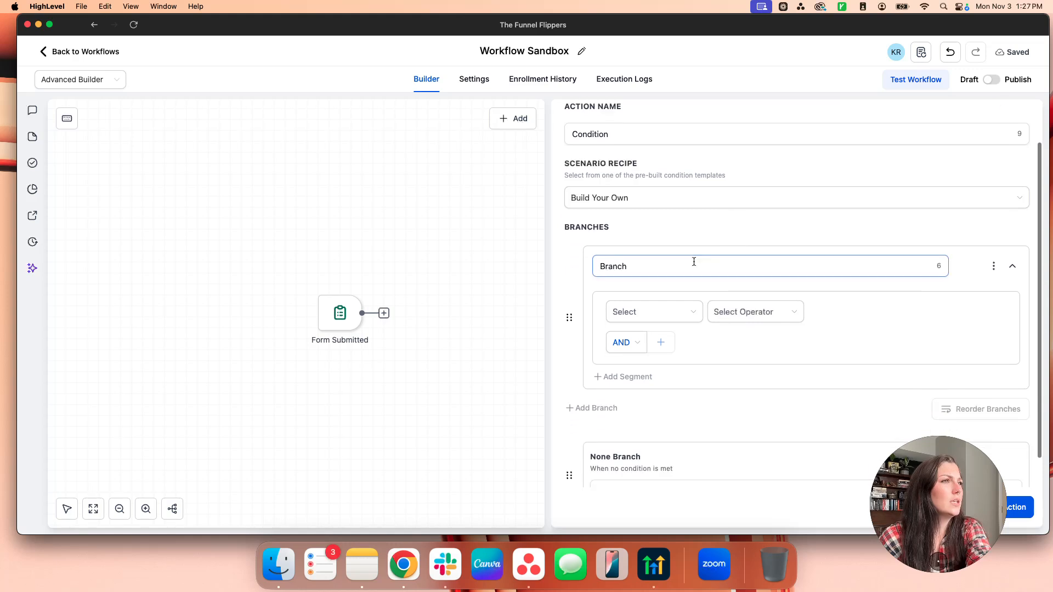
Choose Email from the contact details as the field that the first branch's condition checks.
click(653, 311)
click(640, 343)
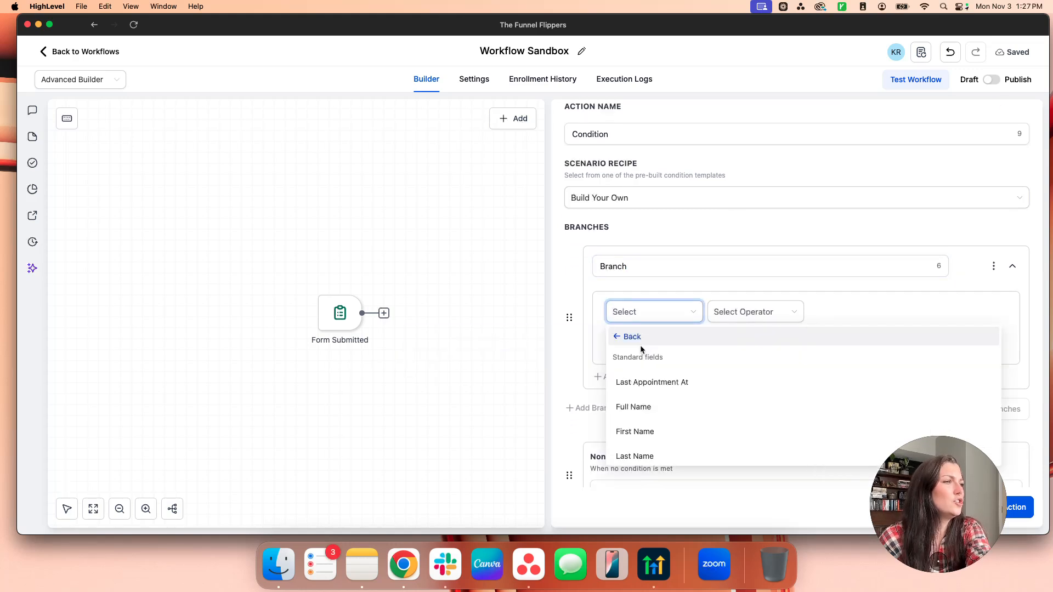
scroll(685, 418, down, 5)
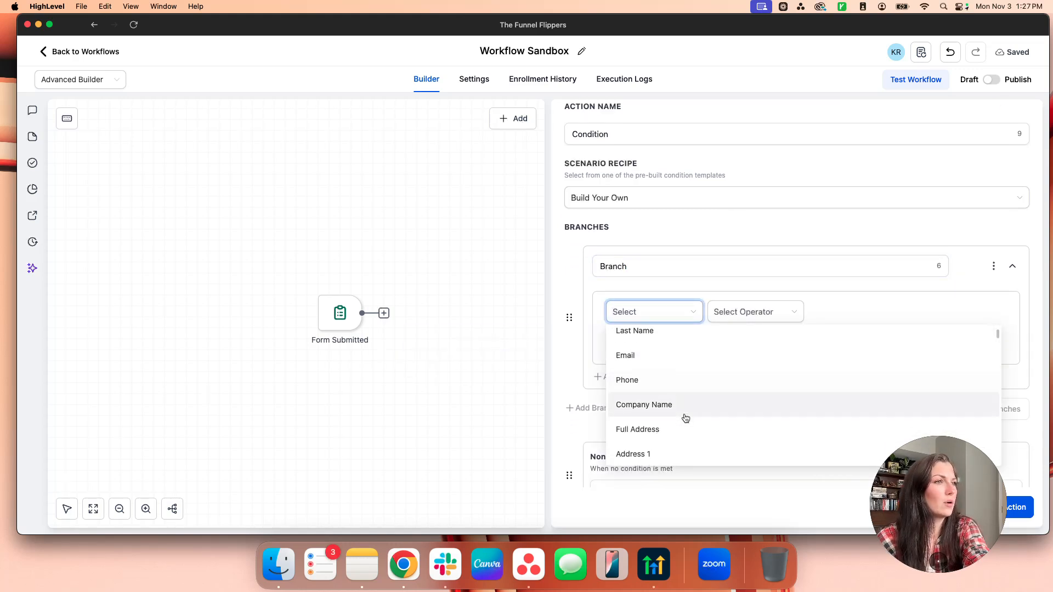
scroll(685, 418, down, 3)
scroll(684, 418, up, 3)
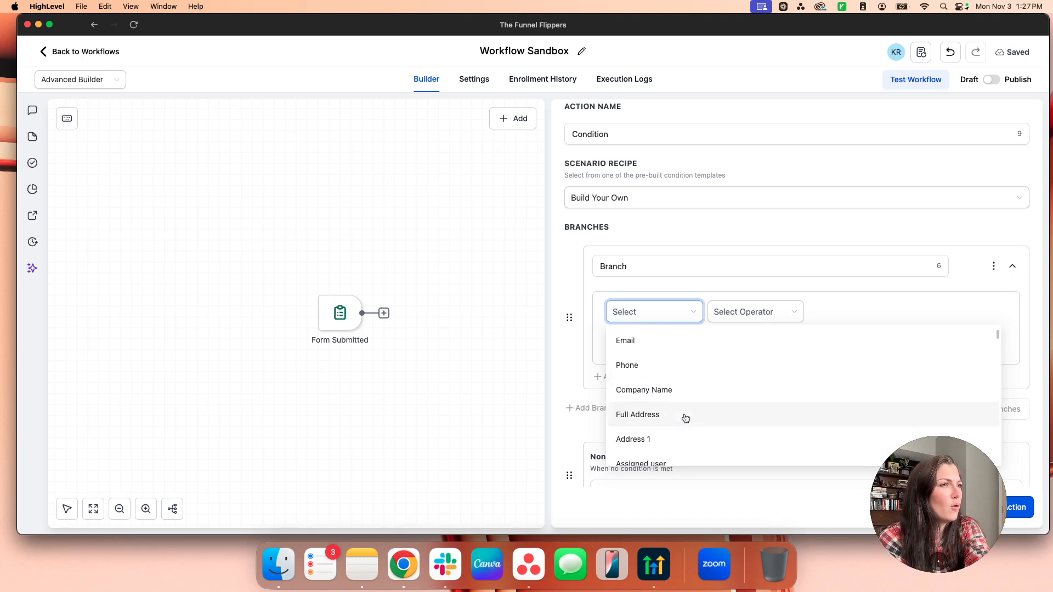
click(647, 358)
Set the operator of the first branch's Email condition to Is not empty.
click(739, 317)
click(739, 343)
click(832, 312)
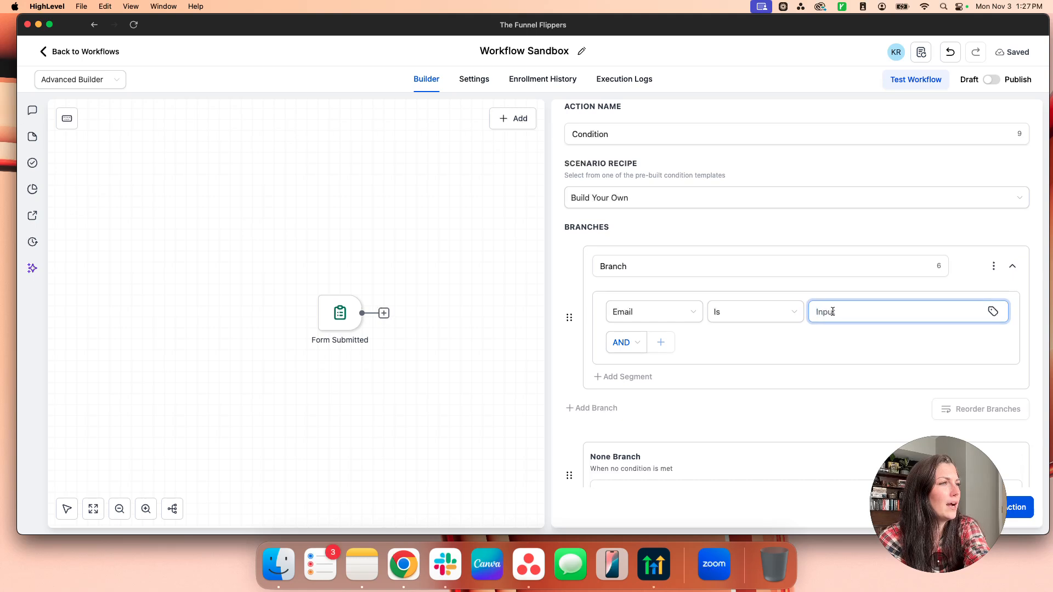
click(771, 322)
scroll(760, 416, down, 1)
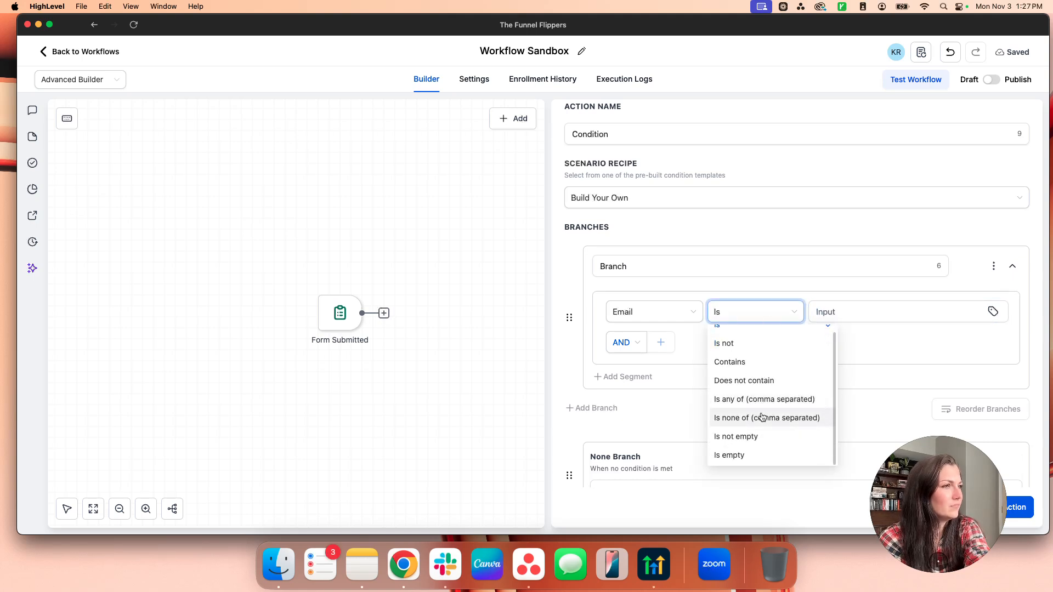
click(743, 437)
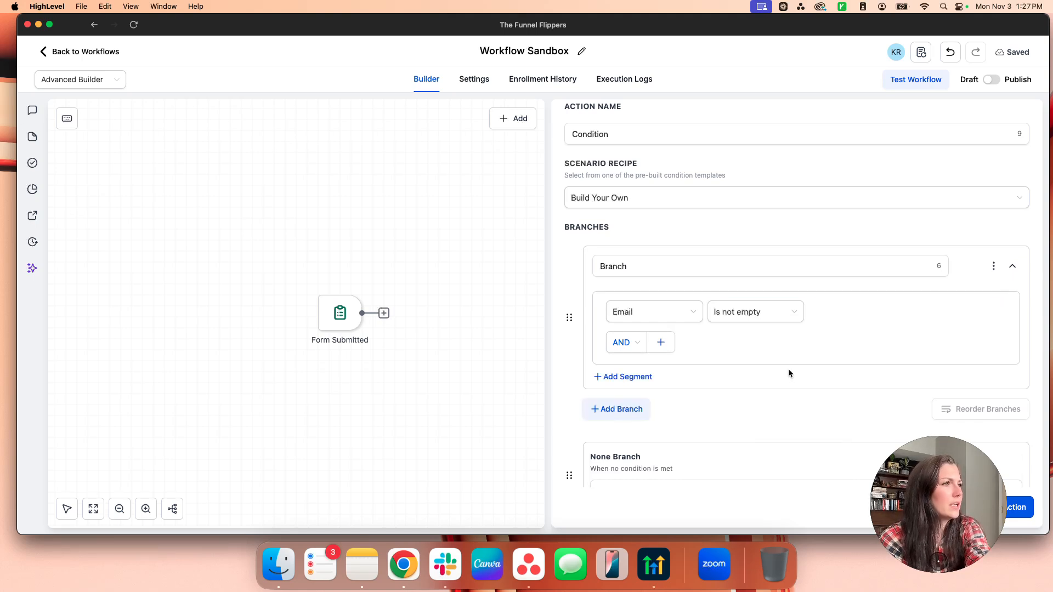
Rename the first branch of the condition as Email.
scroll(788, 368, down, 1)
double_click(696, 235)
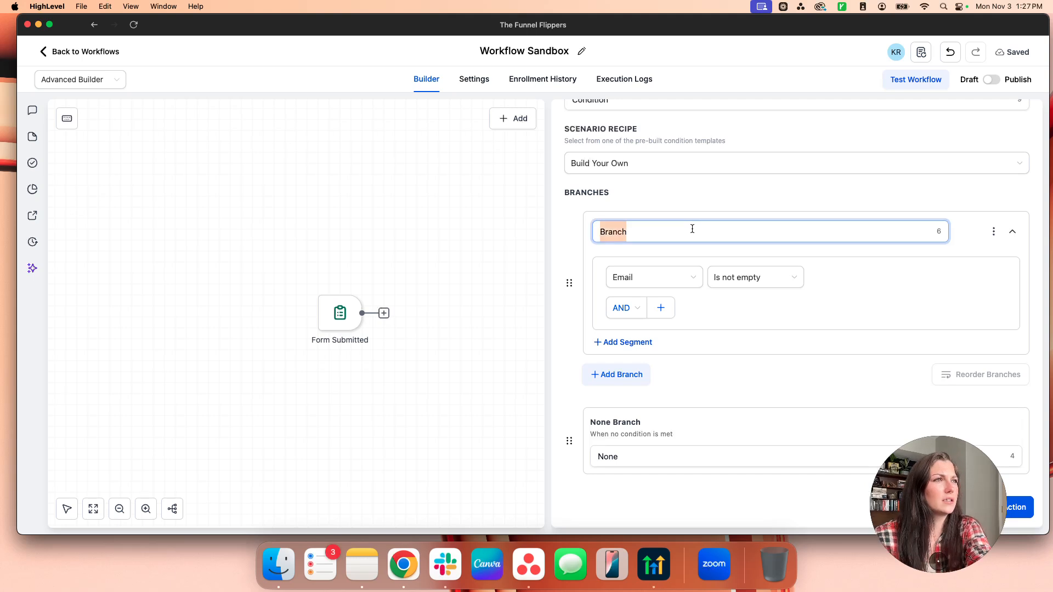
key(BackSpace)
text(Email)
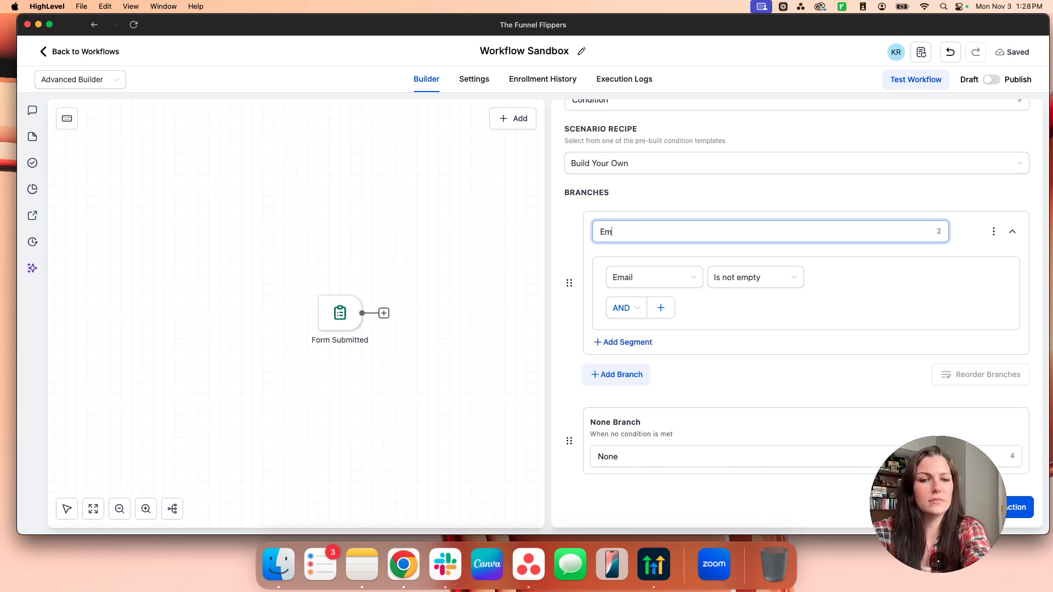
click(649, 455)
Add a second branch to the condition and name it SMS.
click(626, 375)
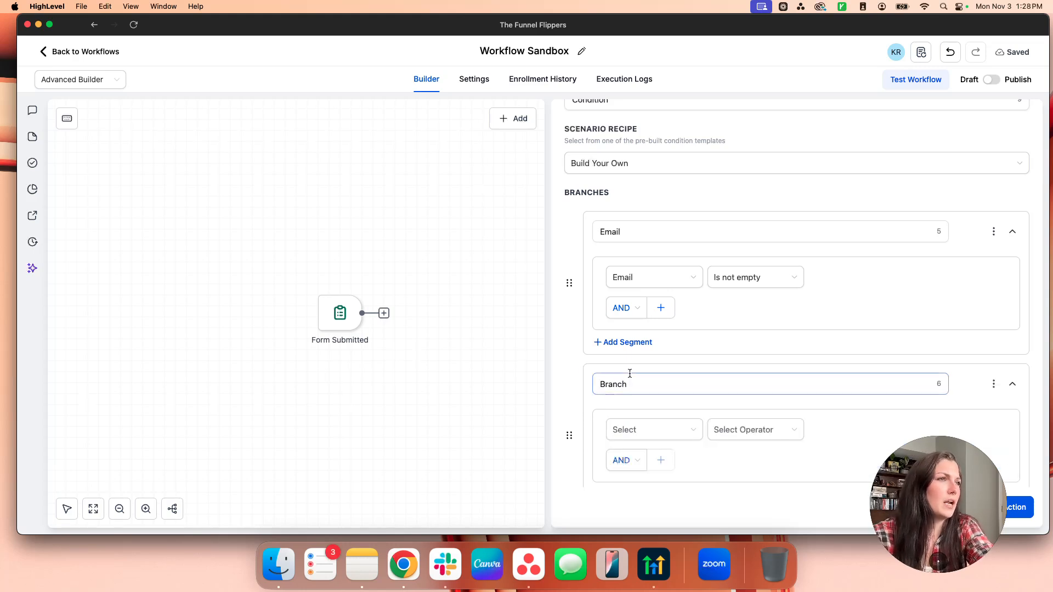
double_click(640, 386)
text(SMS)
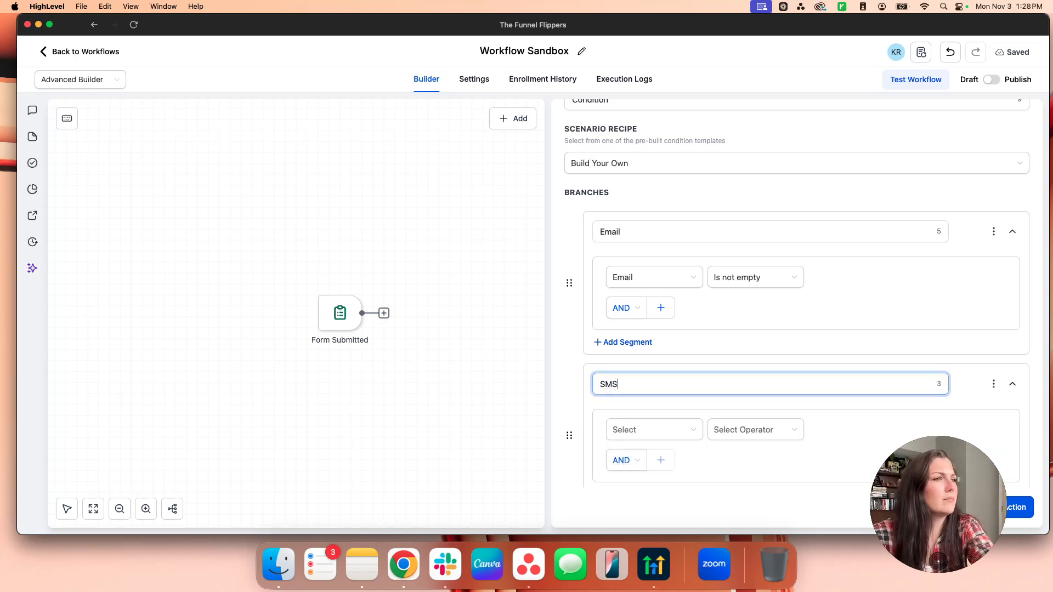
Set the SMS branch's condition to the contact's Phone with operator Is not empty, and save the If / Else action.
click(655, 433)
scroll(655, 436, down, 2)
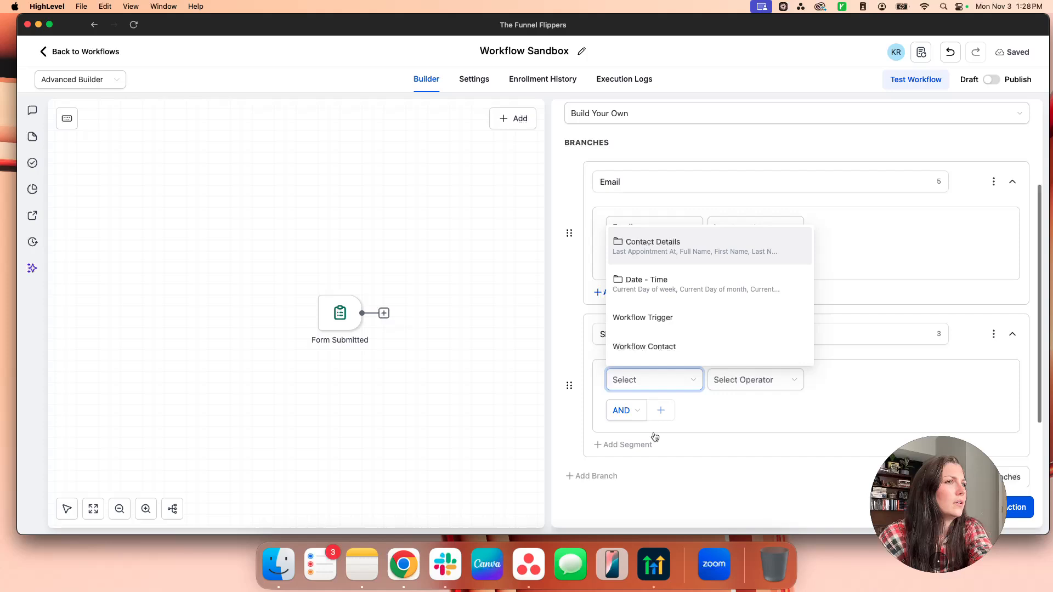
click(675, 250)
scroll(665, 321, down, 3)
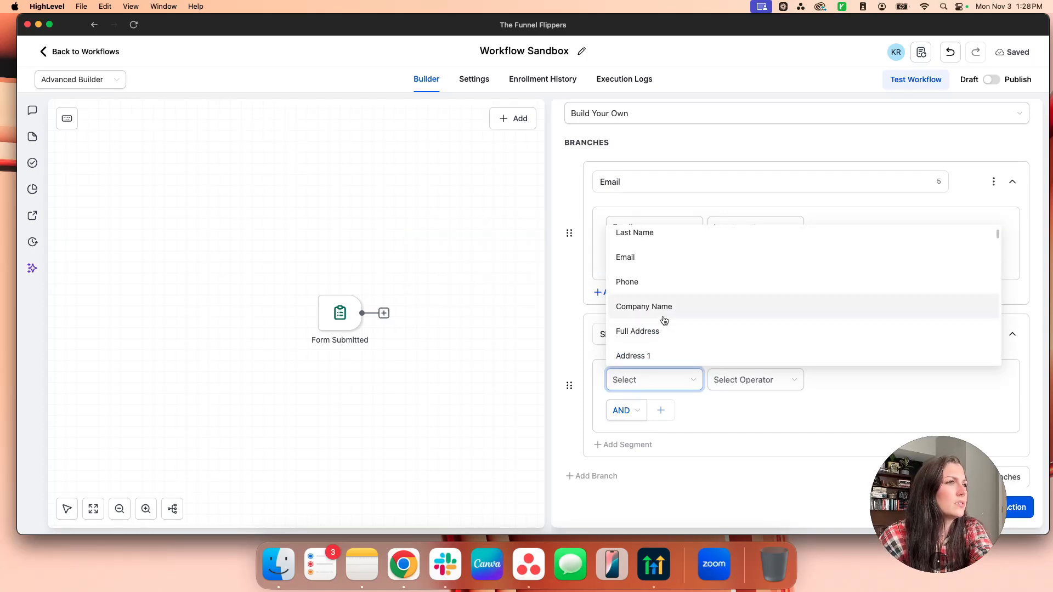
click(631, 279)
click(735, 382)
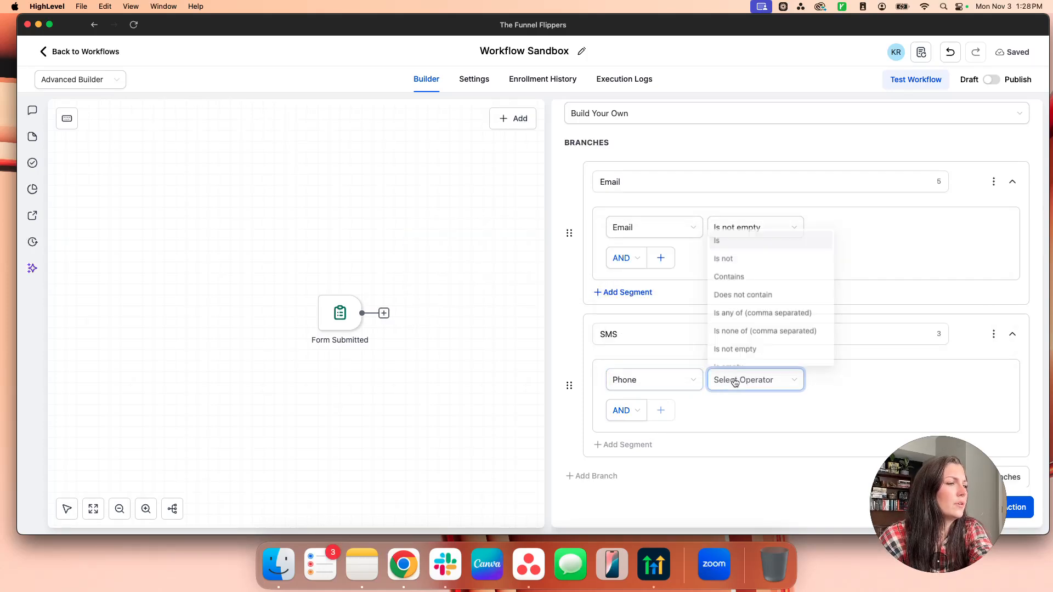
click(747, 351)
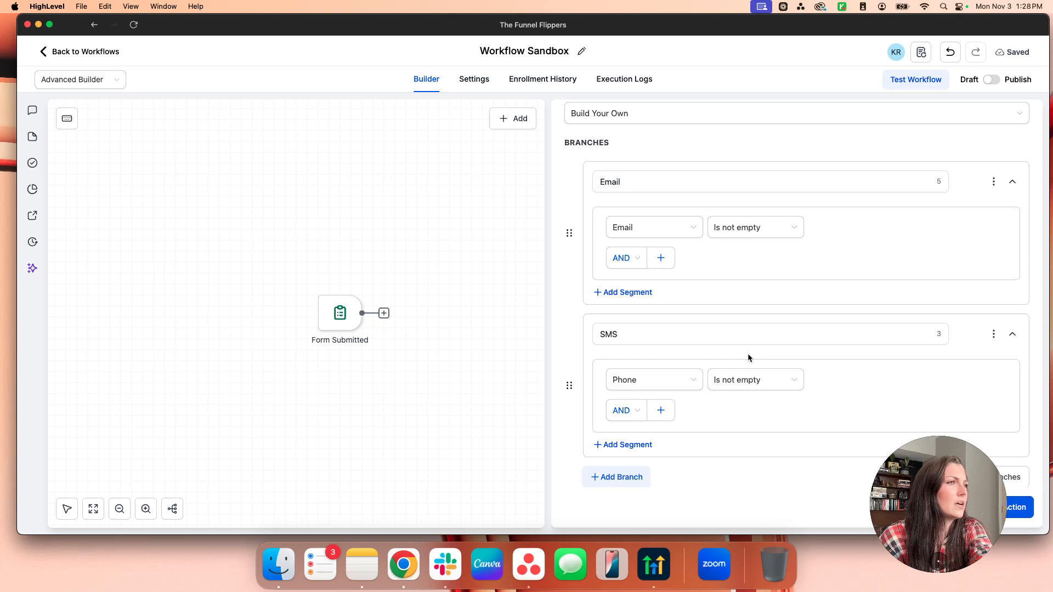
click(1004, 506)
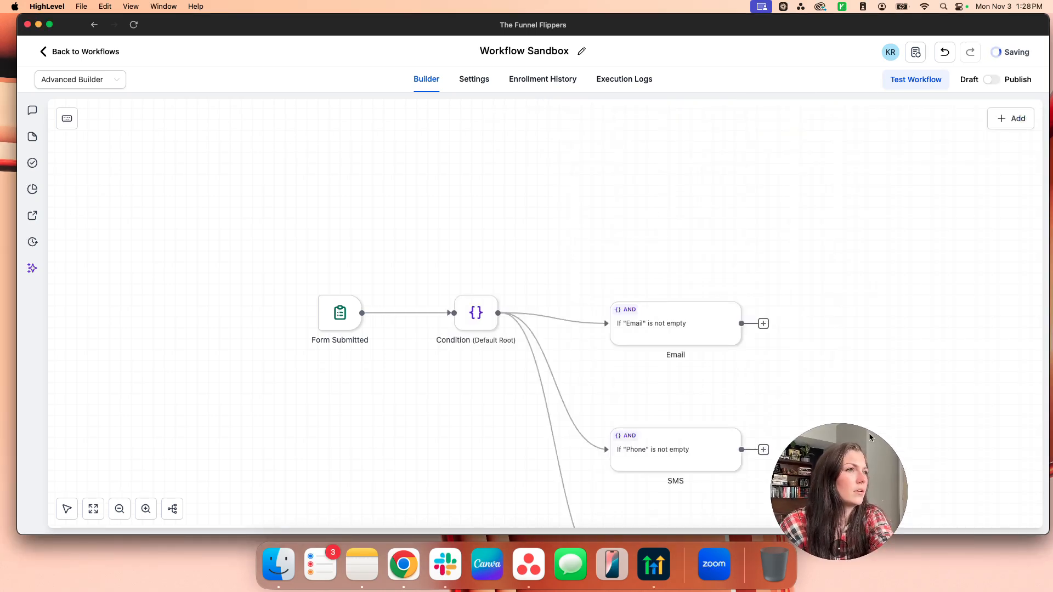
drag(782, 390, 722, 297)
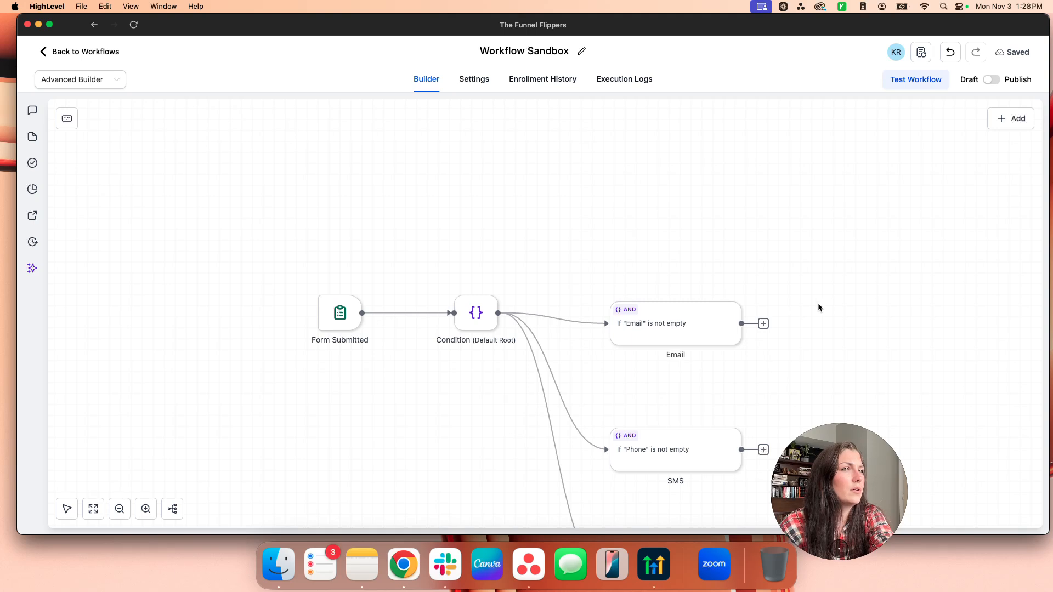
scroll(818, 307, down, 3)
scroll(817, 307, right, 3)
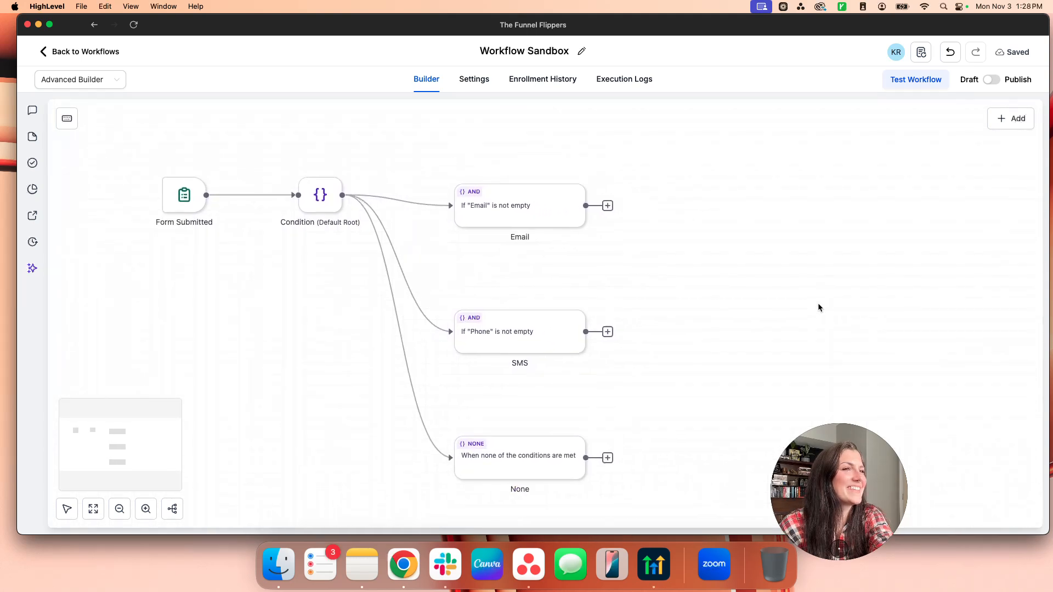
Add a Send Email action to the Email branch.
scroll(818, 304, right, 2)
scroll(819, 304, left, 1)
scroll(818, 304, up, 1)
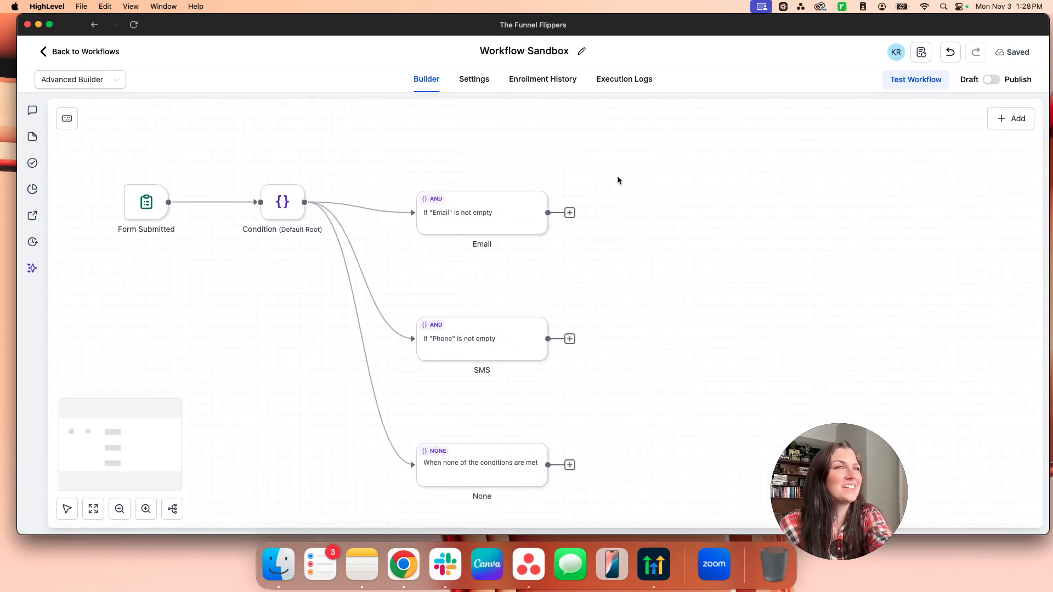
click(570, 212)
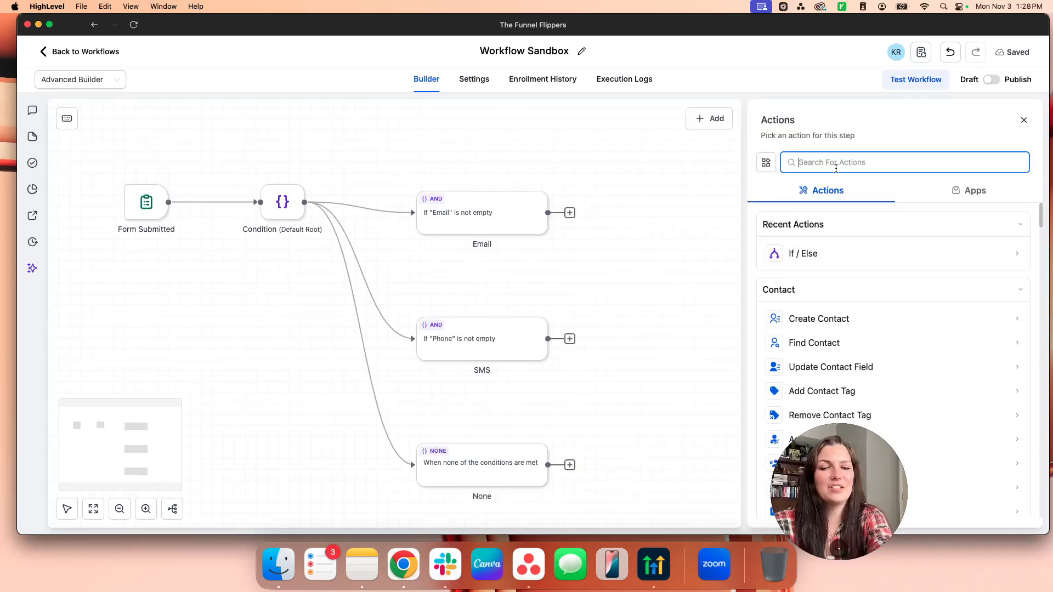
text(email)
click(819, 248)
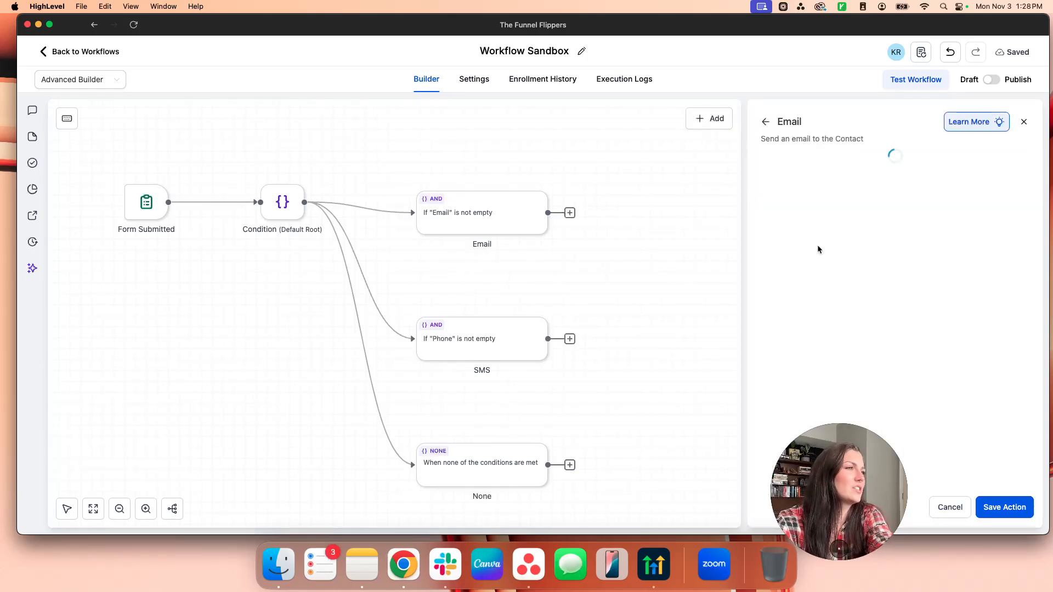
Set the email's creation method to From Smart Builder and examine the editing experiences it offers.
scroll(943, 403, down, 4)
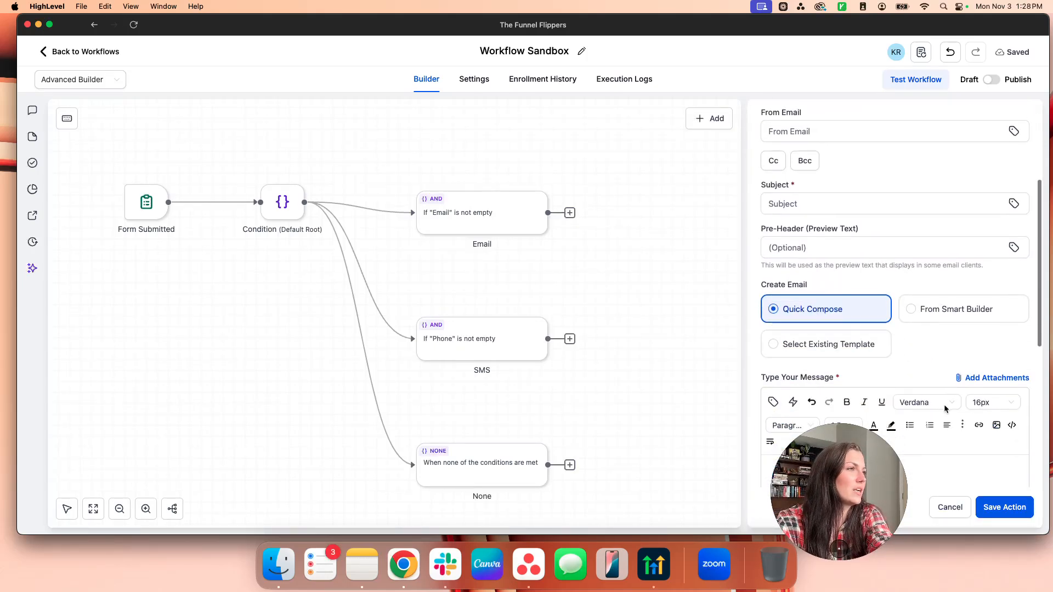
scroll(947, 359, down, 3)
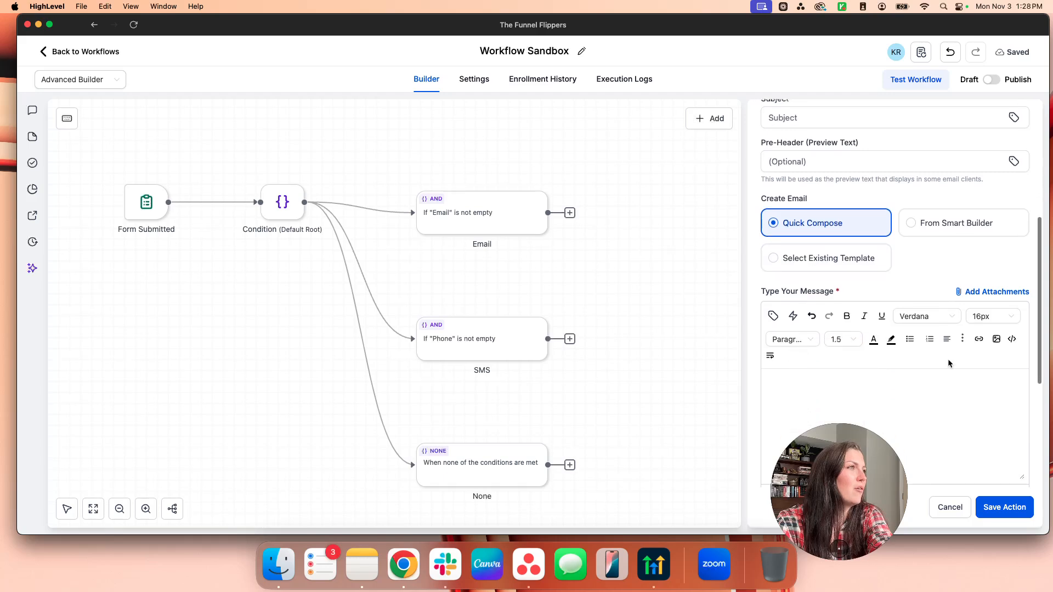
click(907, 217)
scroll(943, 325, down, 2)
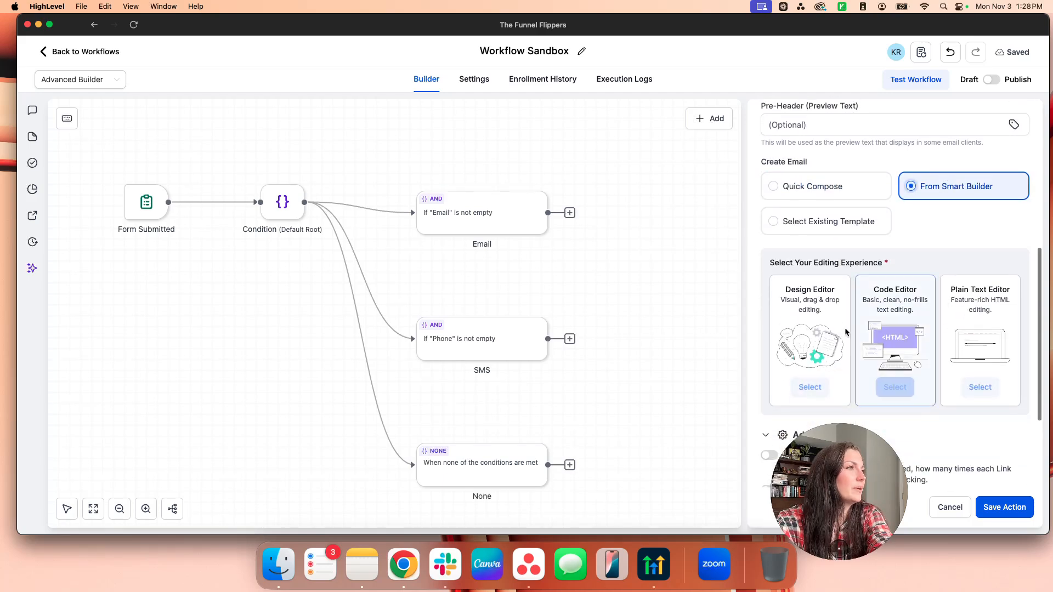
scroll(971, 359, down, 3)
scroll(971, 358, up, 3)
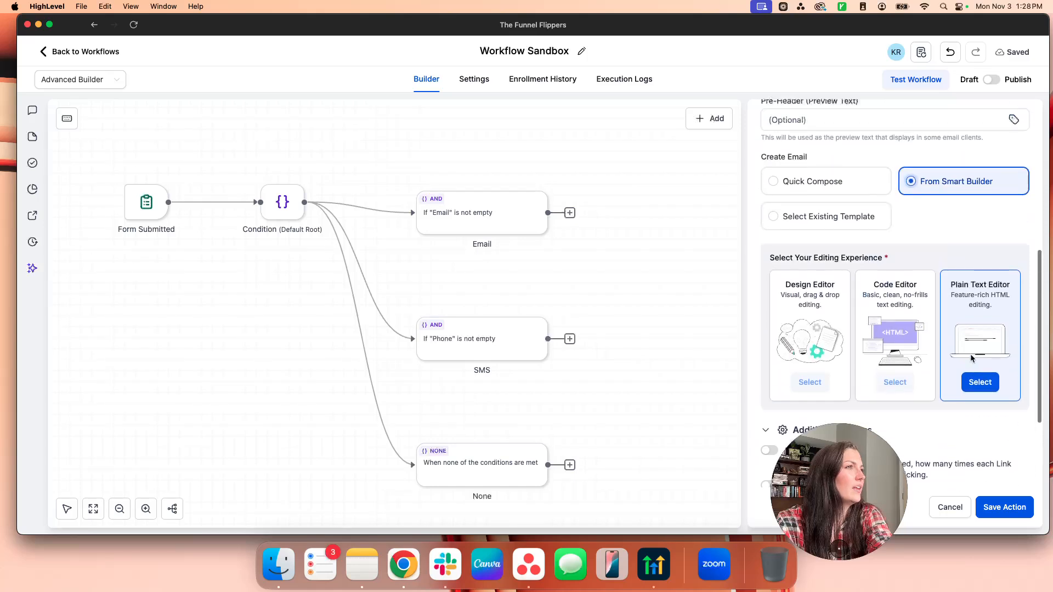
Create the email from the existing template "2 hours before 10am est".
click(840, 215)
scroll(876, 256, down, 1)
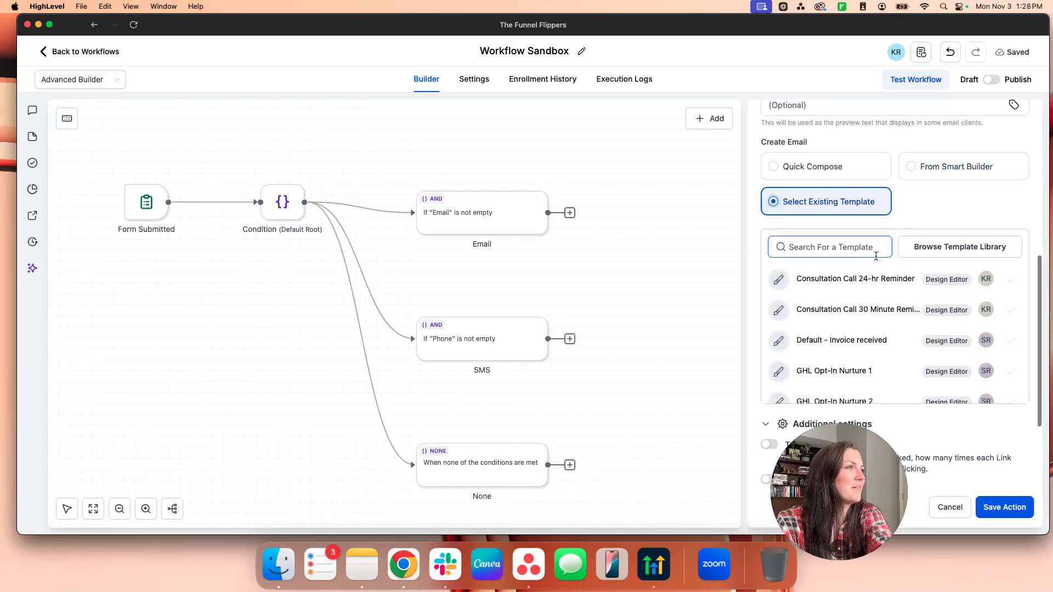
scroll(862, 373, down, 10)
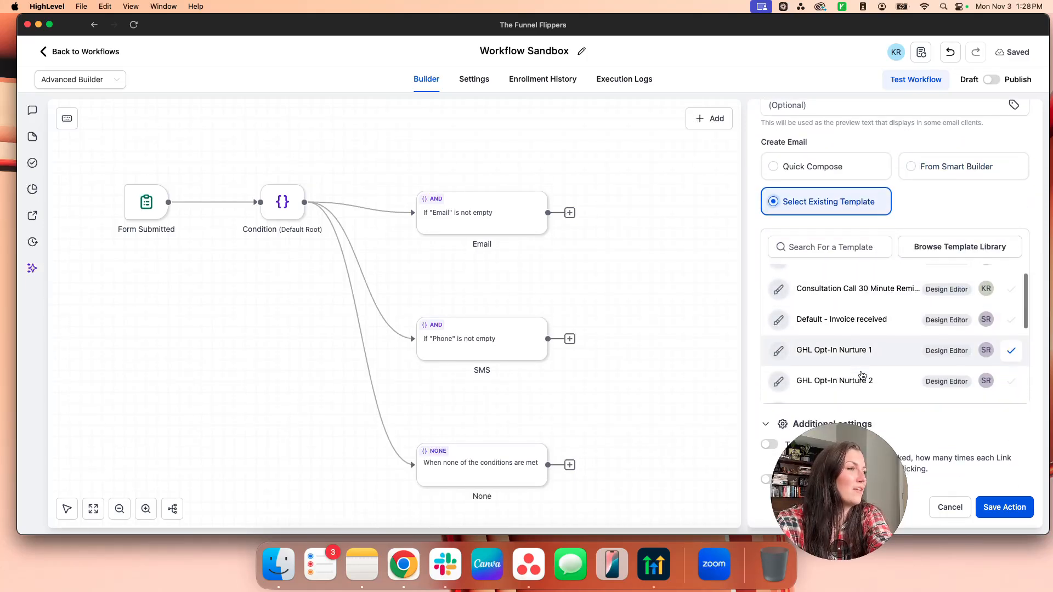
drag(821, 480, 273, 476)
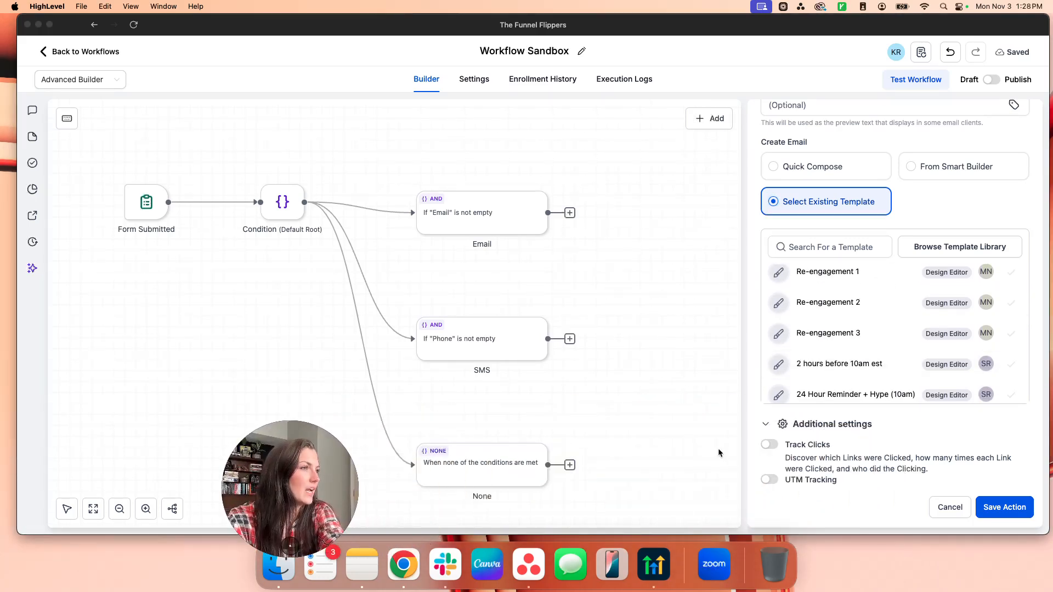
scroll(867, 363, down, 2)
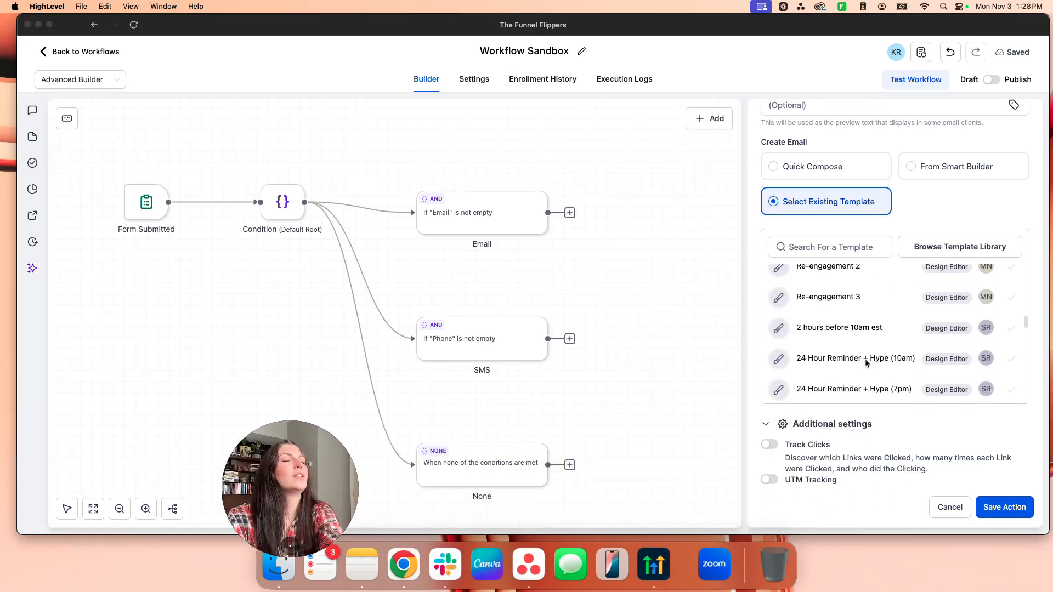
click(847, 333)
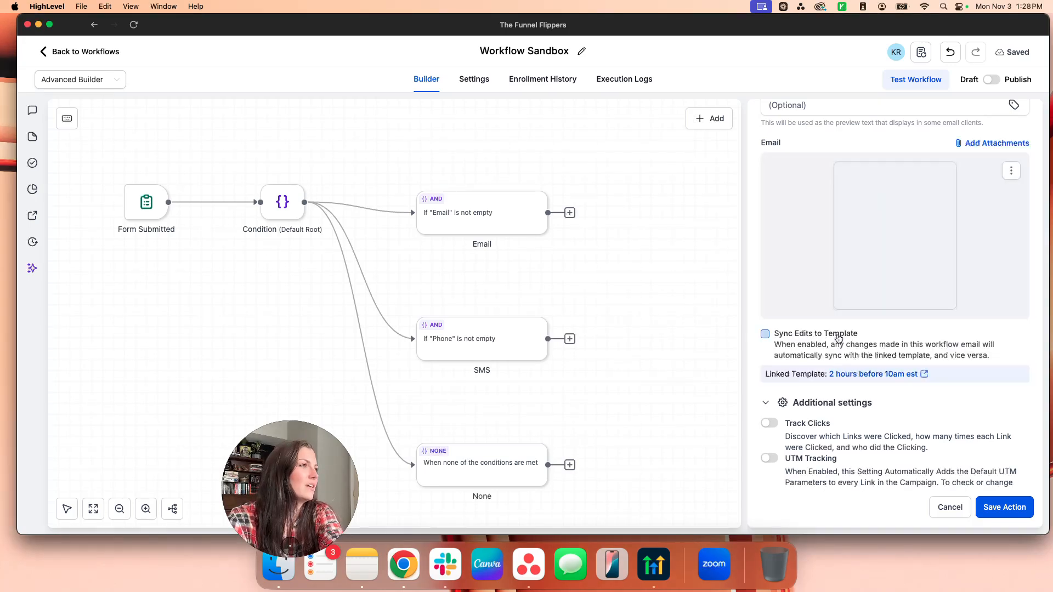
Enable Track Clicks, UTM Tracking and Add Tags for the email, and save the action.
scroll(931, 473, down, 2)
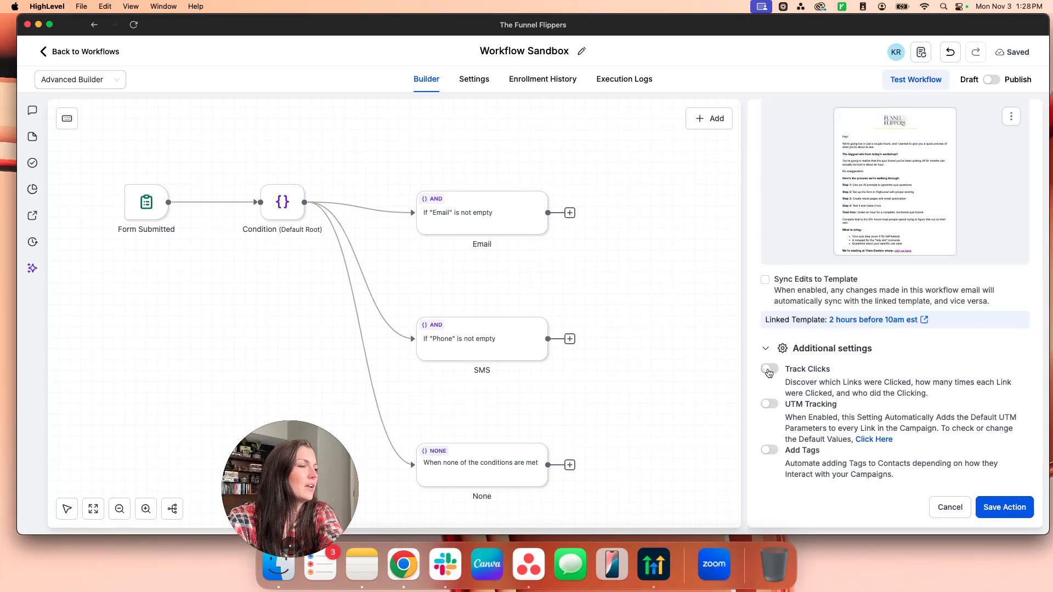
scroll(820, 459, down, 2)
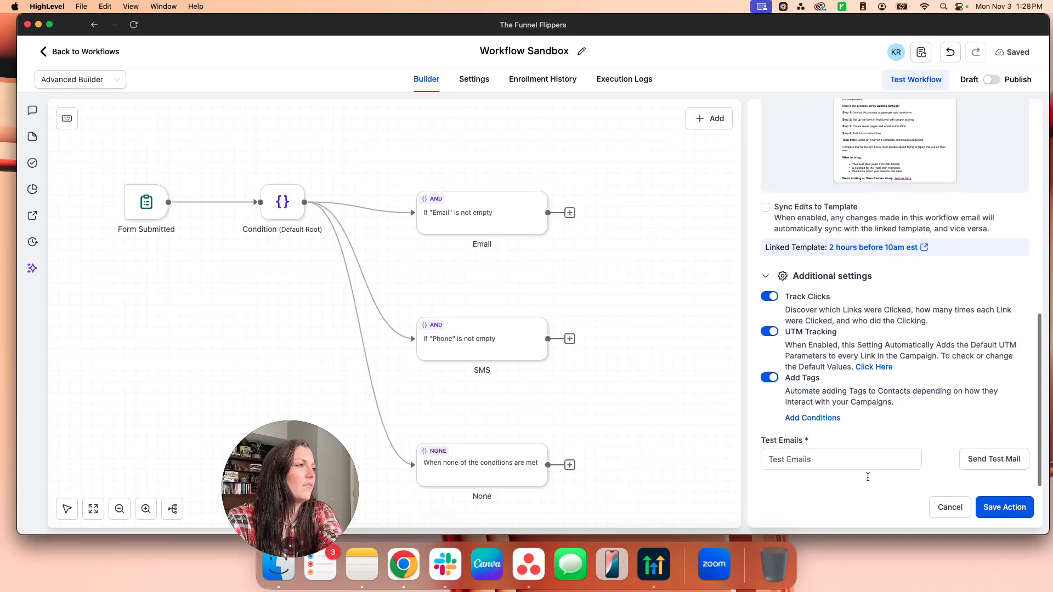
click(988, 511)
Add a Send SMS action to the SMS branch with template None and message "this is a test text", and save it.
click(570, 339)
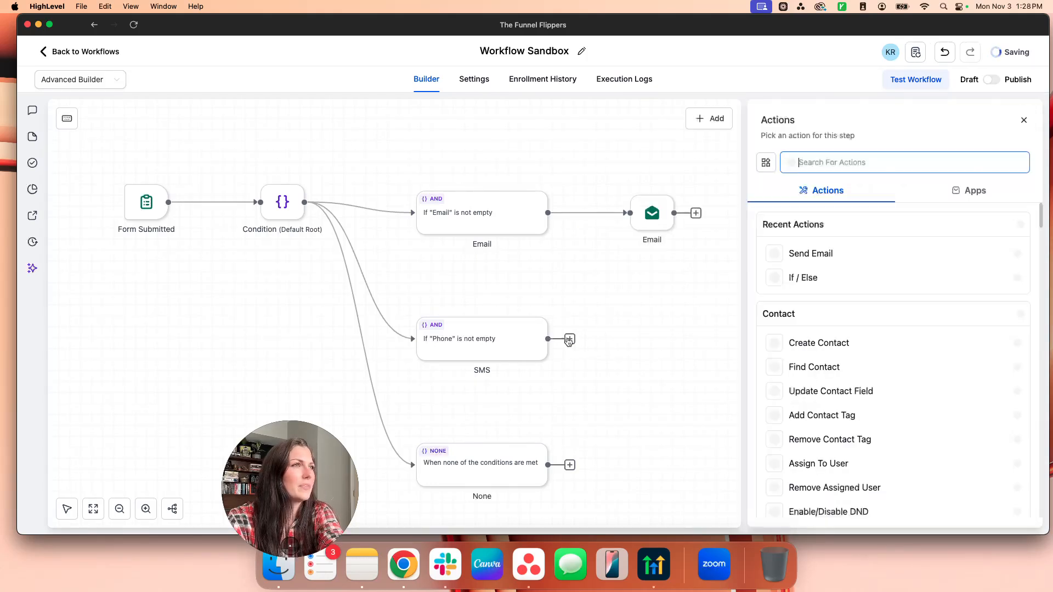
text(sms)
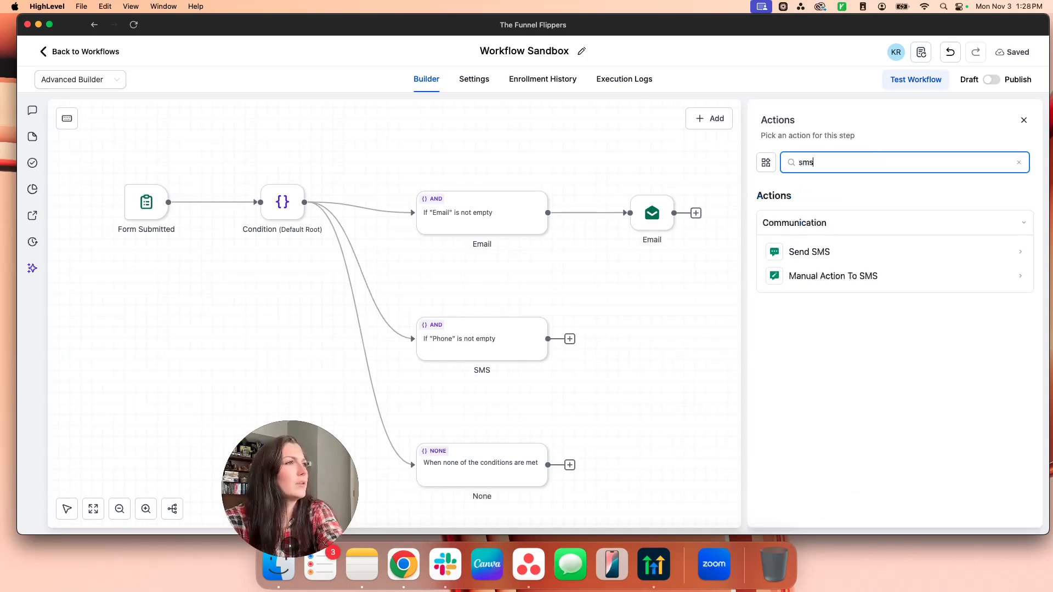
click(833, 251)
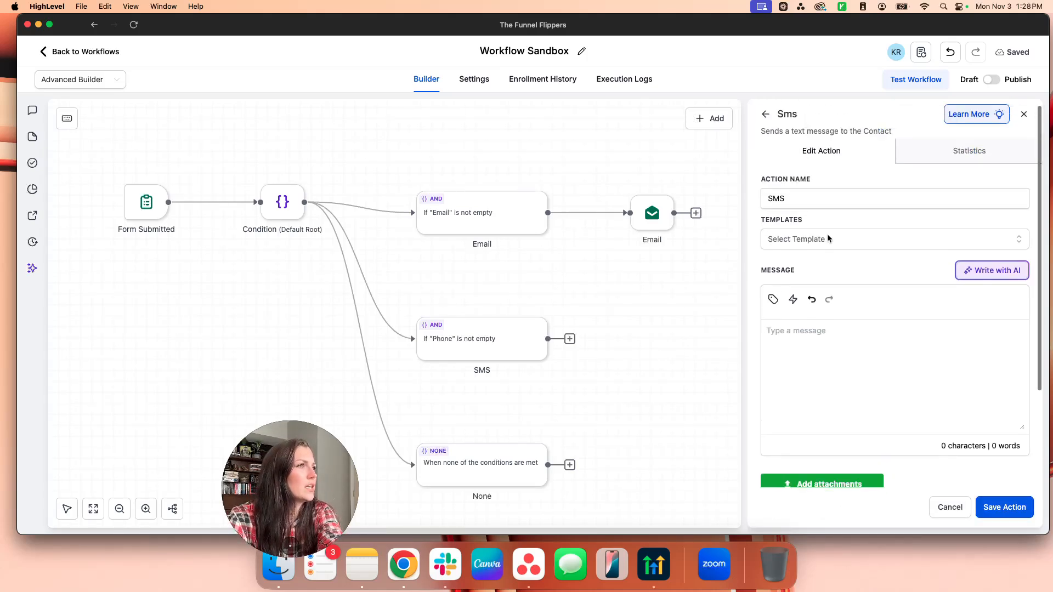
click(829, 238)
click(804, 287)
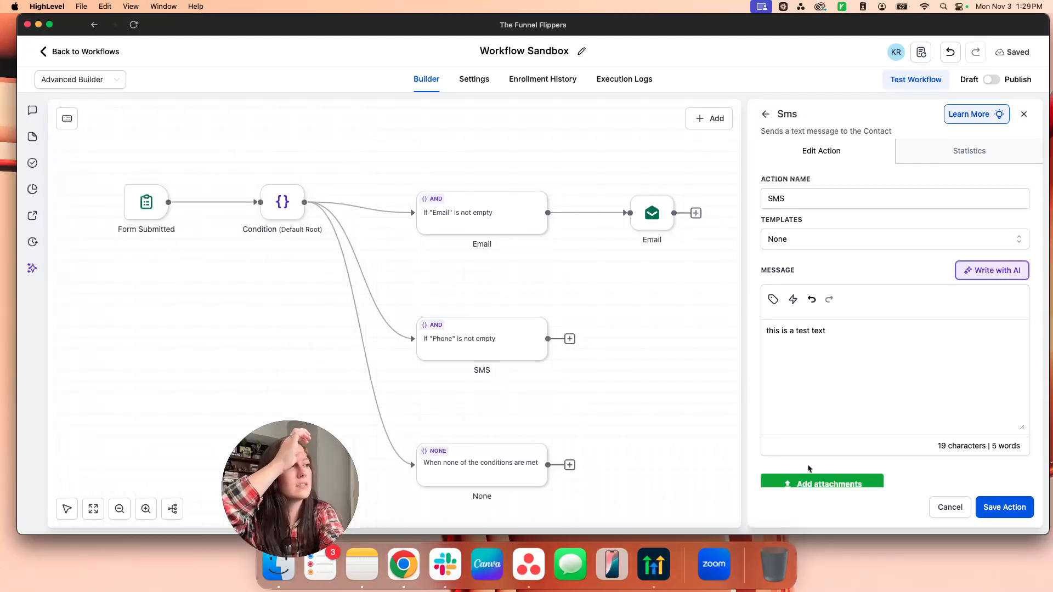
click(1004, 511)
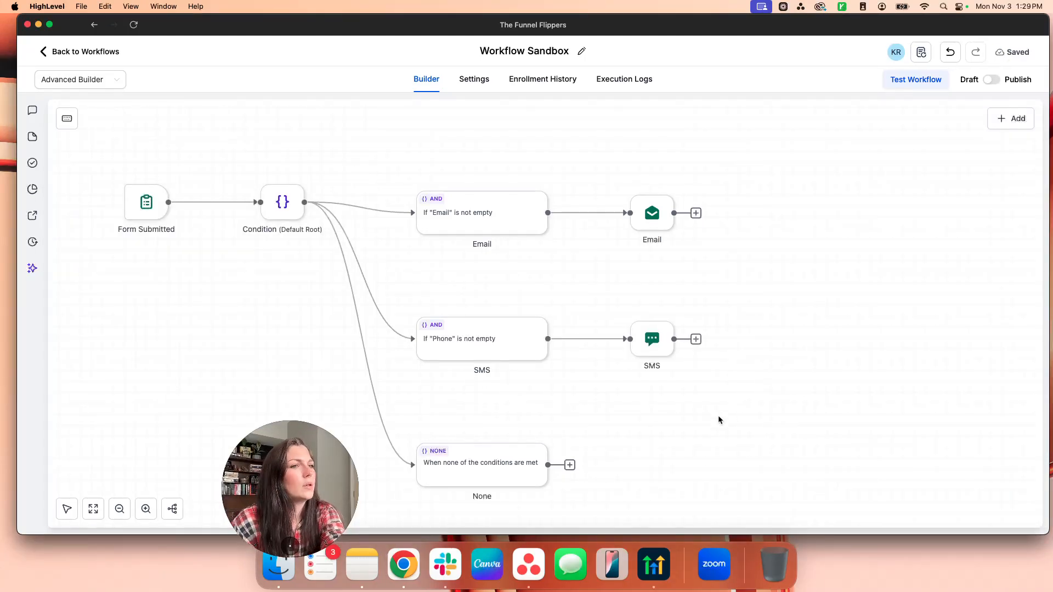
Add a Remove From Workflow action to the None branch and save it.
click(570, 465)
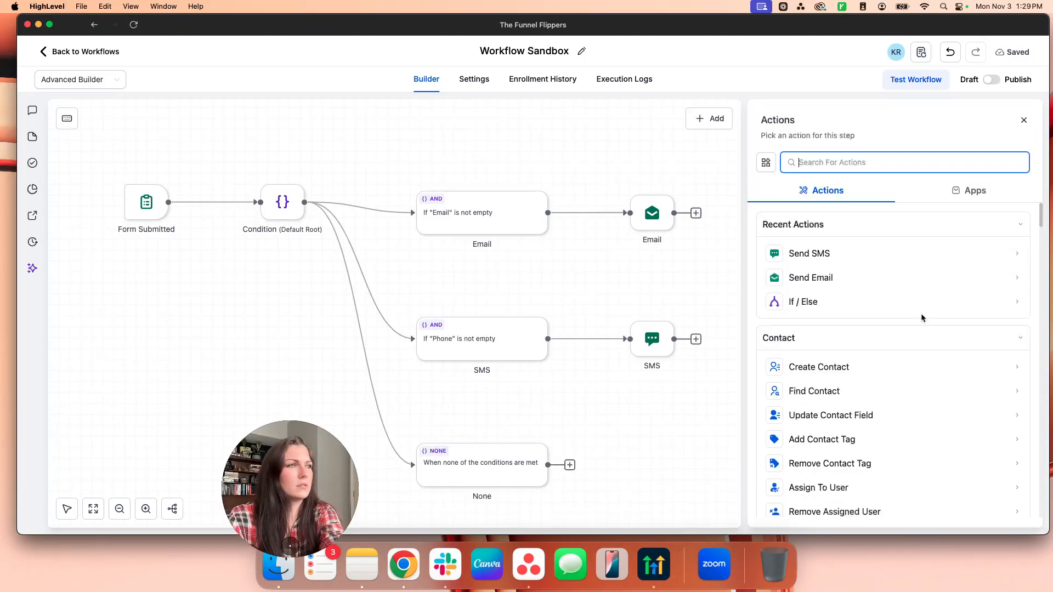
text(remove)
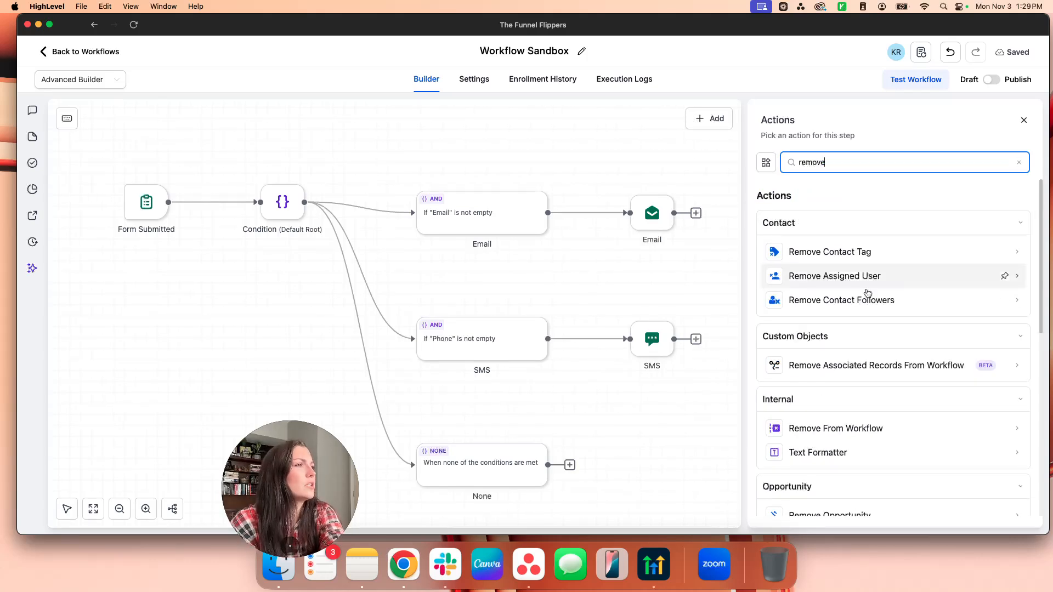
scroll(855, 359, down, 2)
click(849, 369)
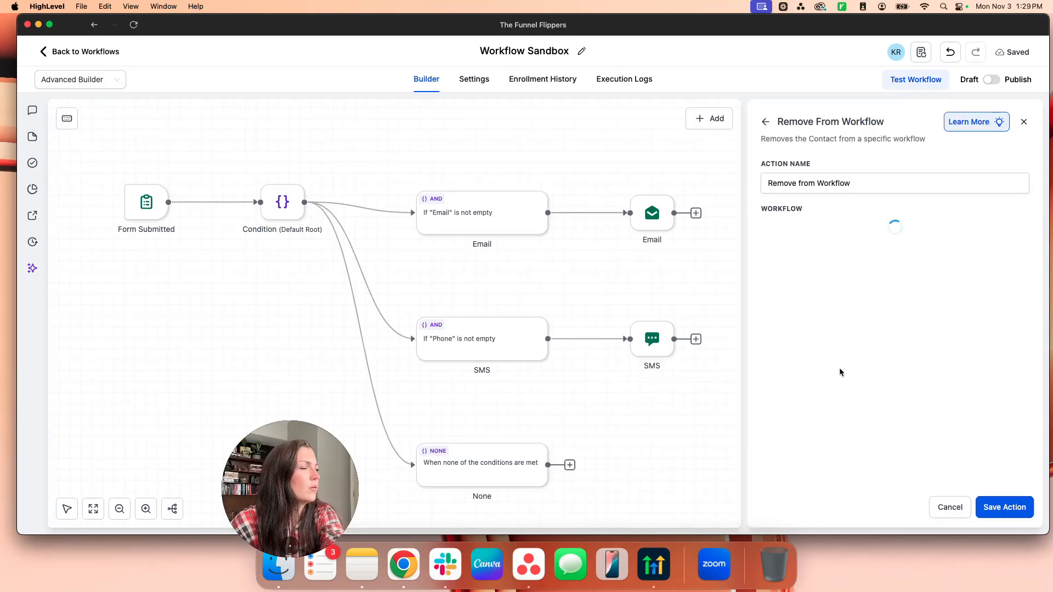
click(987, 499)
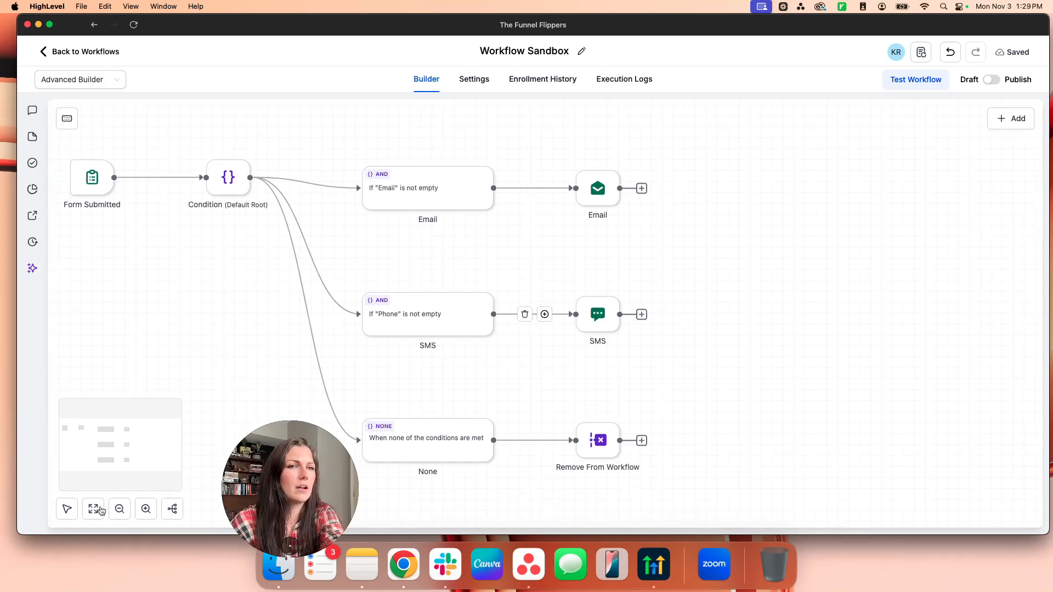
Auto-arrange the workflow nodes with Format tree.
click(67, 509)
click(66, 509)
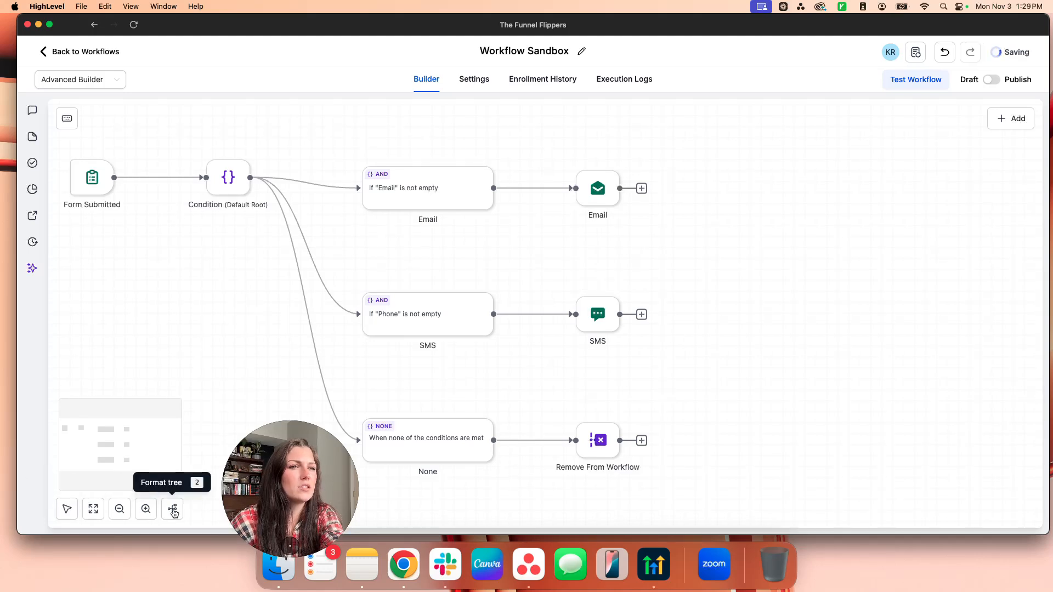
click(172, 509)
Look at the Form Submitted trigger's settings and its node options, and close them.
drag(469, 407, 315, 375)
click(376, 311)
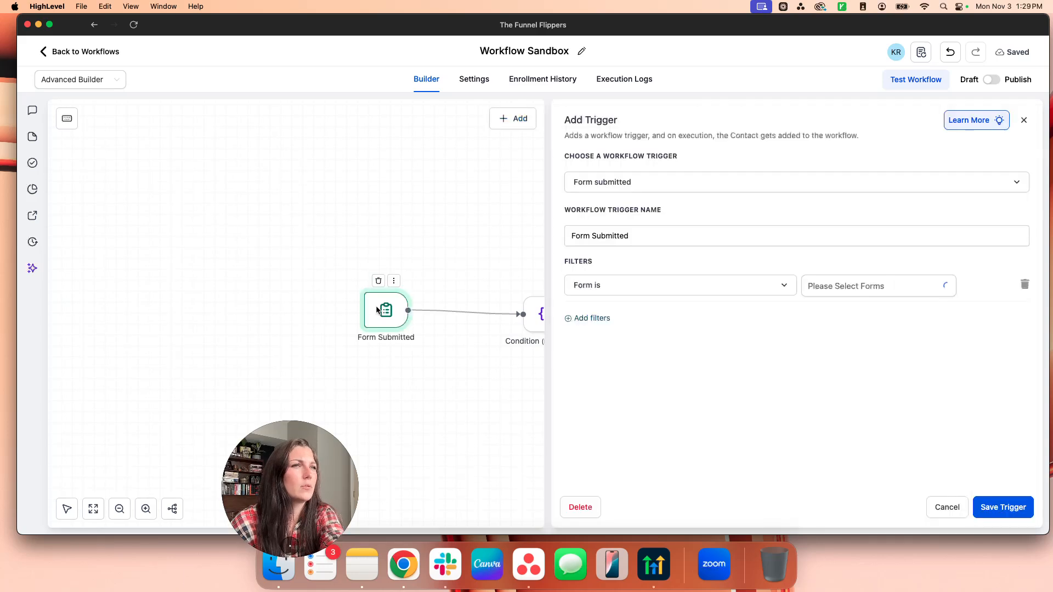
click(394, 281)
click(464, 346)
scroll(464, 346, right, 5)
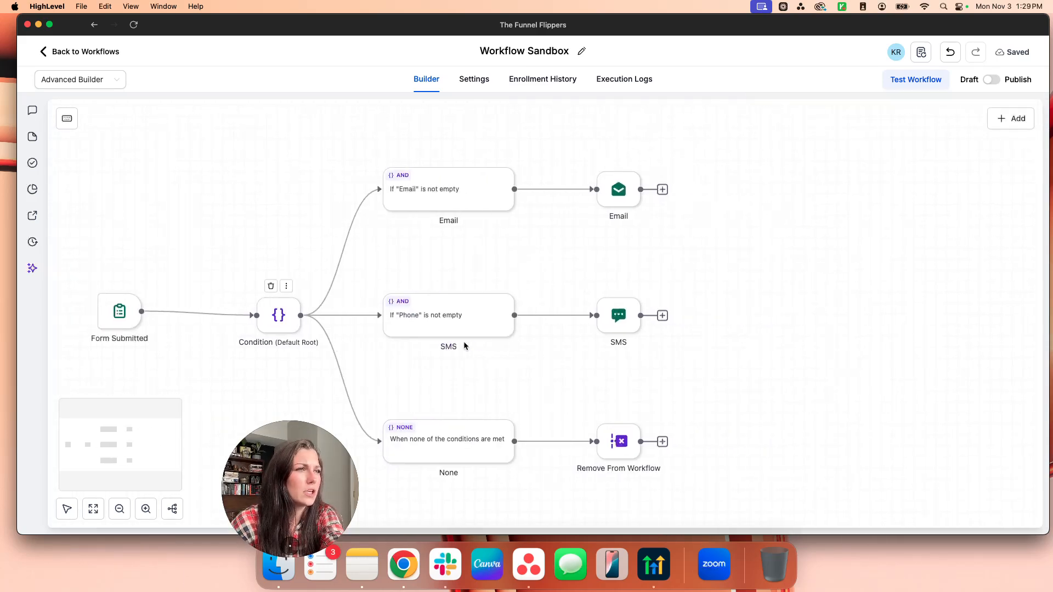
Select all branch nodes of the Condition and clear the selection.
click(260, 254)
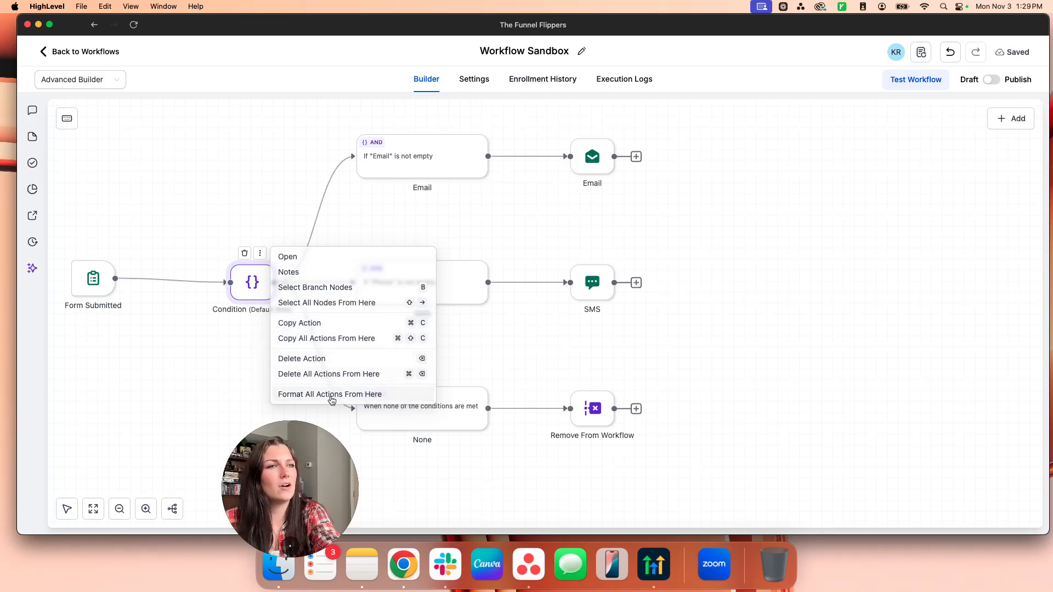
click(336, 286)
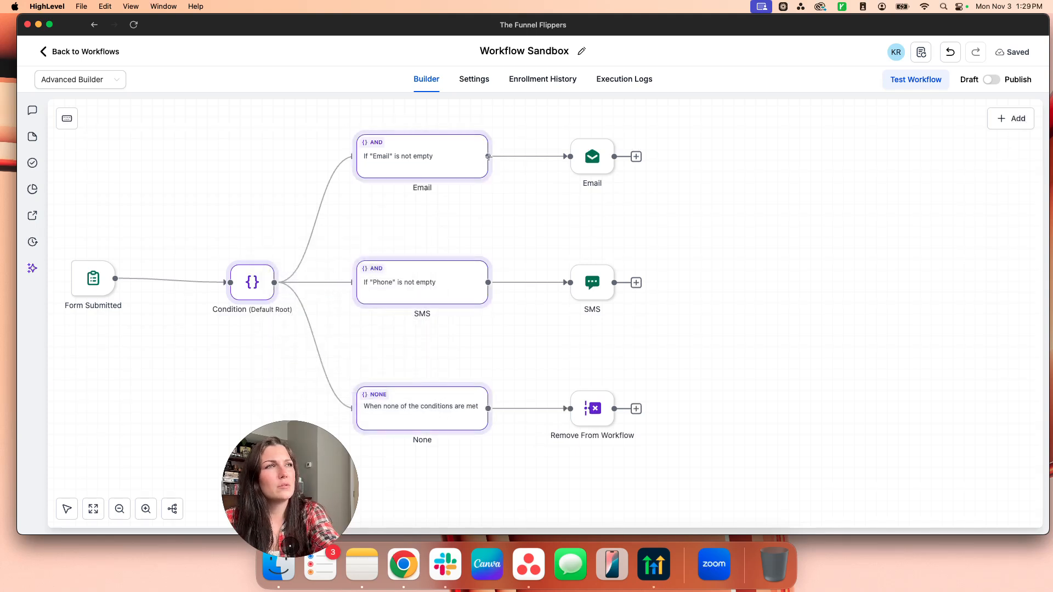
drag(490, 214, 490, 216)
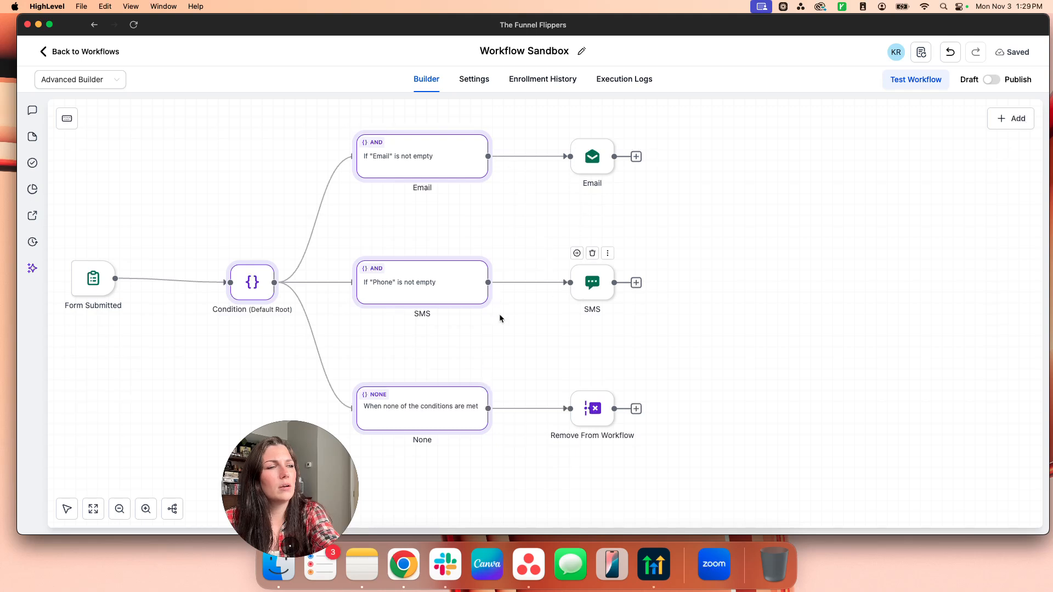
click(519, 328)
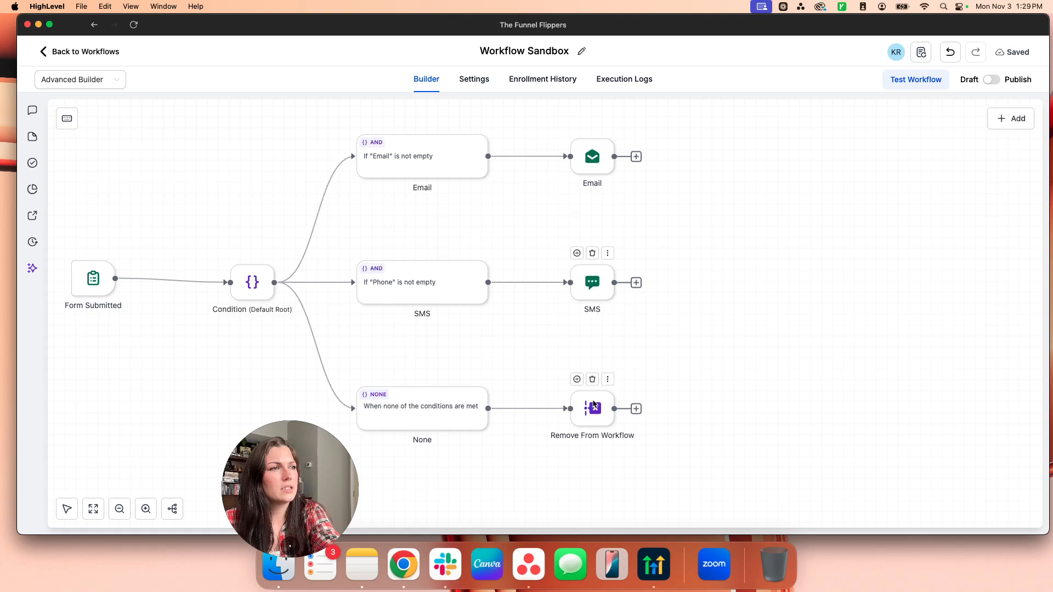
Disable the SMS action and enable it again.
mouse_move(592, 272)
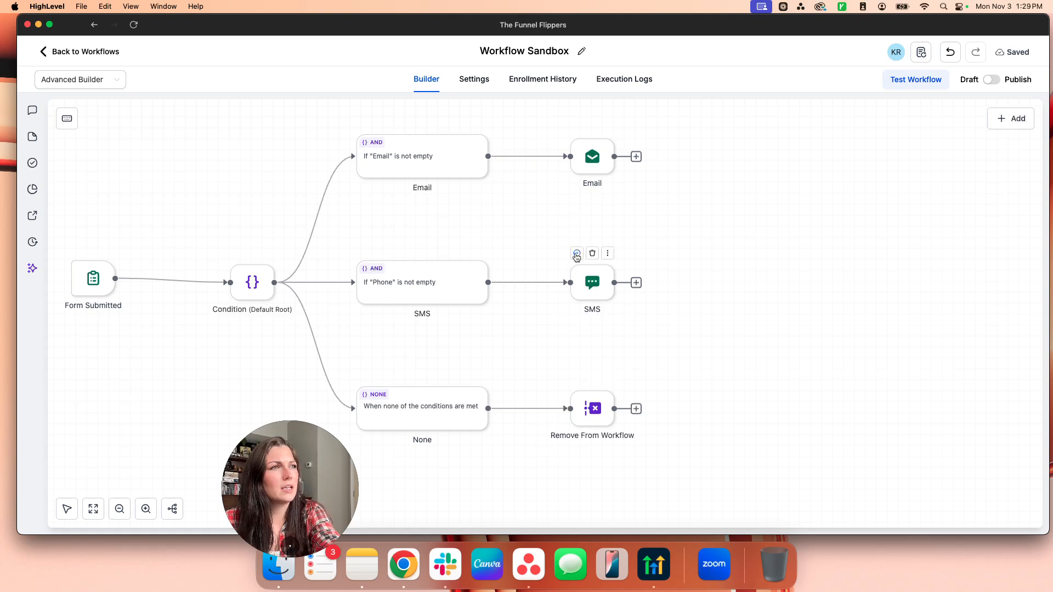
click(576, 254)
click(578, 255)
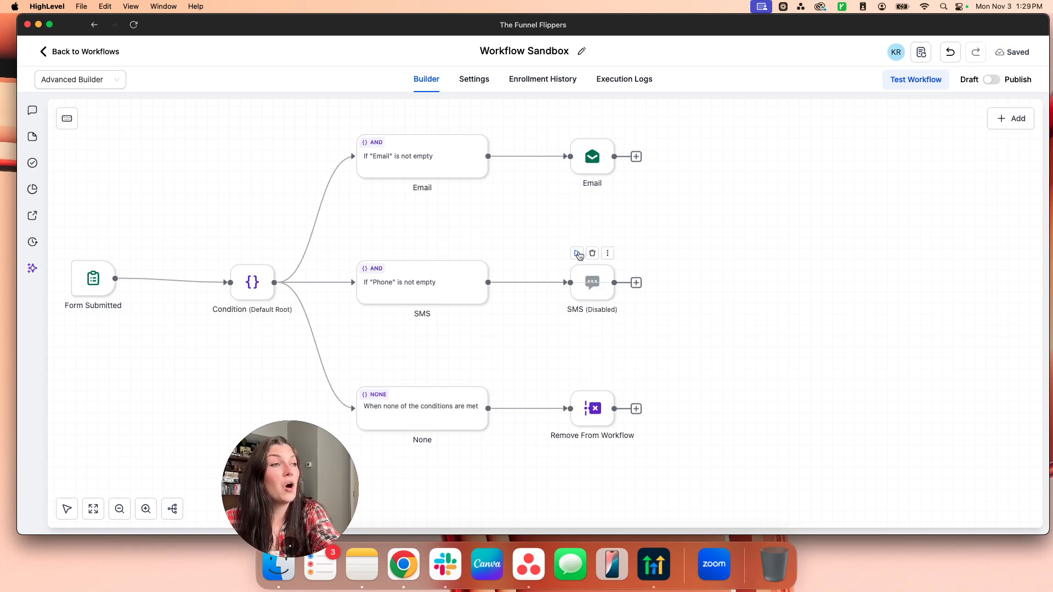
Try to draw a connection from the Email path to the SMS path.
scroll(529, 229, right, 1)
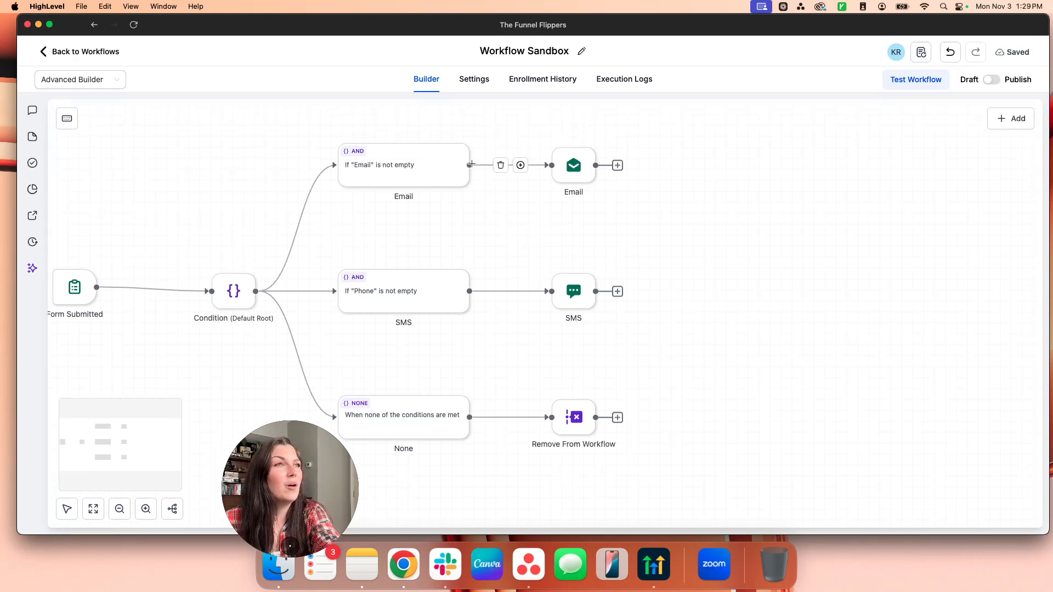
drag(469, 165, 512, 293)
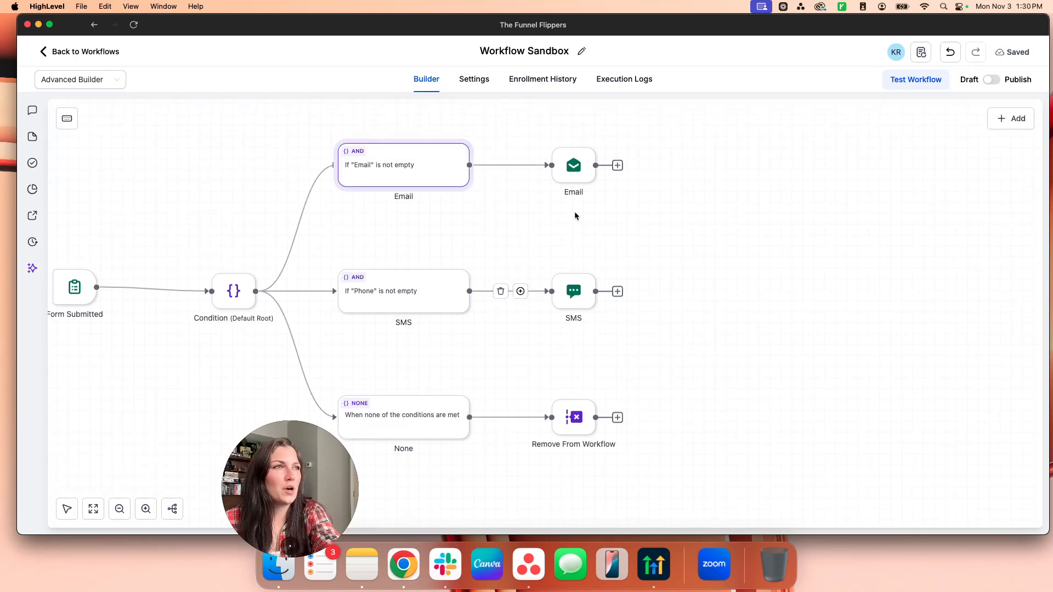
drag(616, 166, 521, 295)
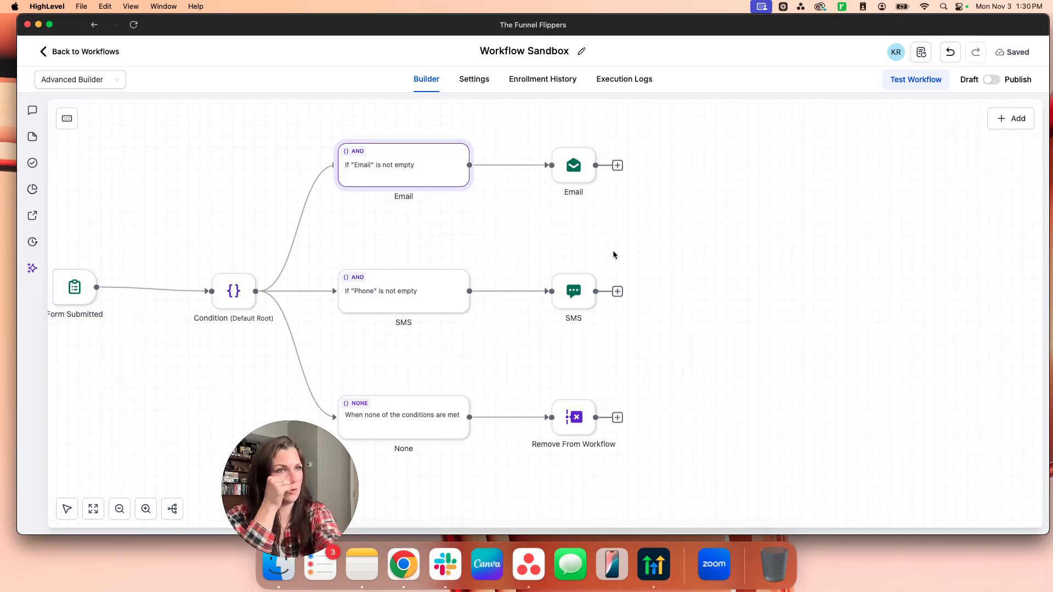
Browse the actions available for a step after the Email action and close the list without adding one.
scroll(613, 250, down, 1)
scroll(613, 250, right, 2)
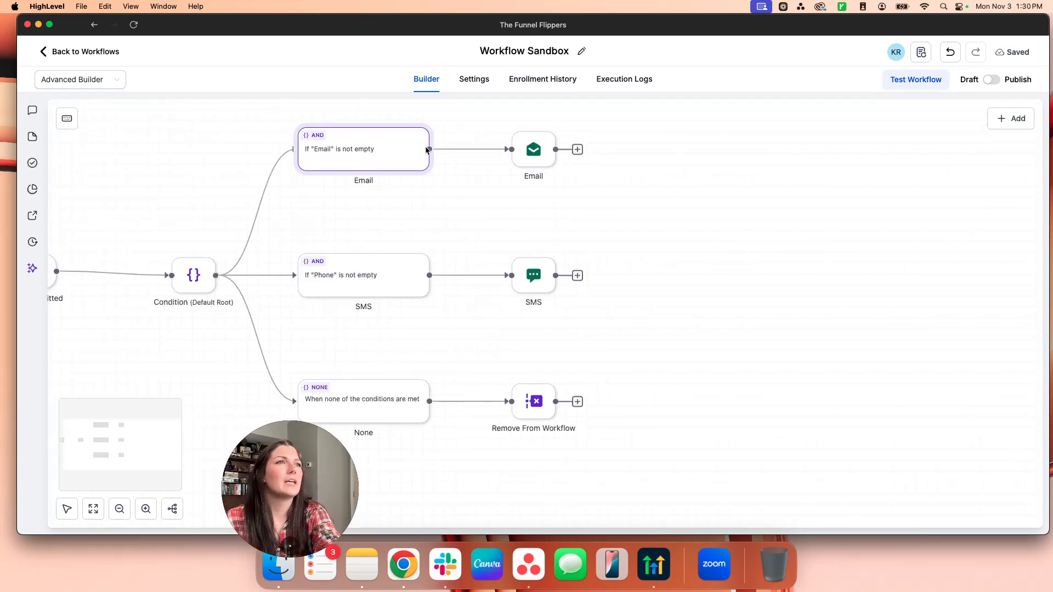
click(577, 149)
scroll(892, 358, down, 15)
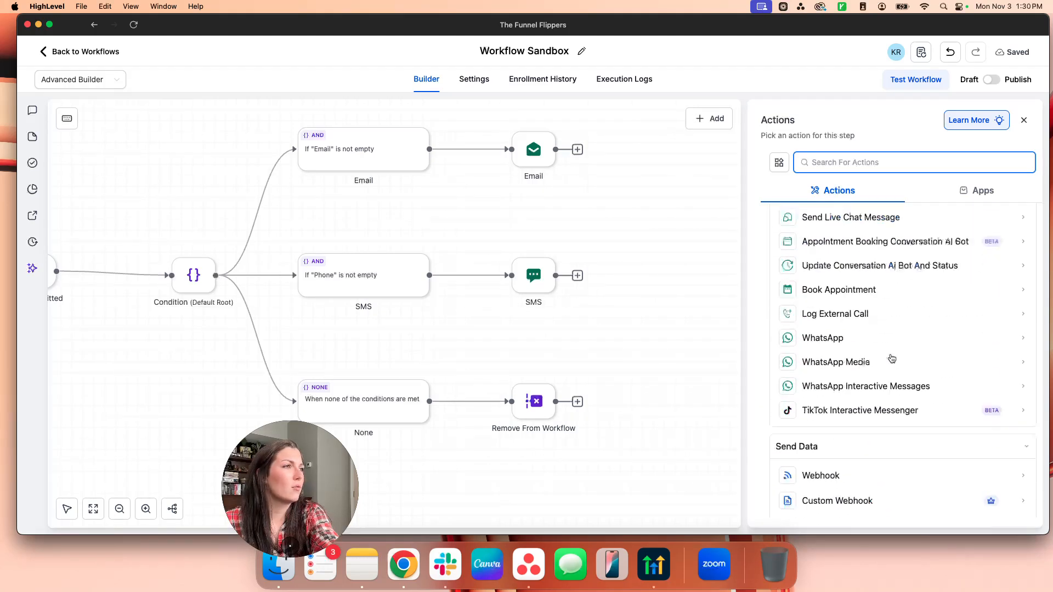
scroll(892, 358, down, 13)
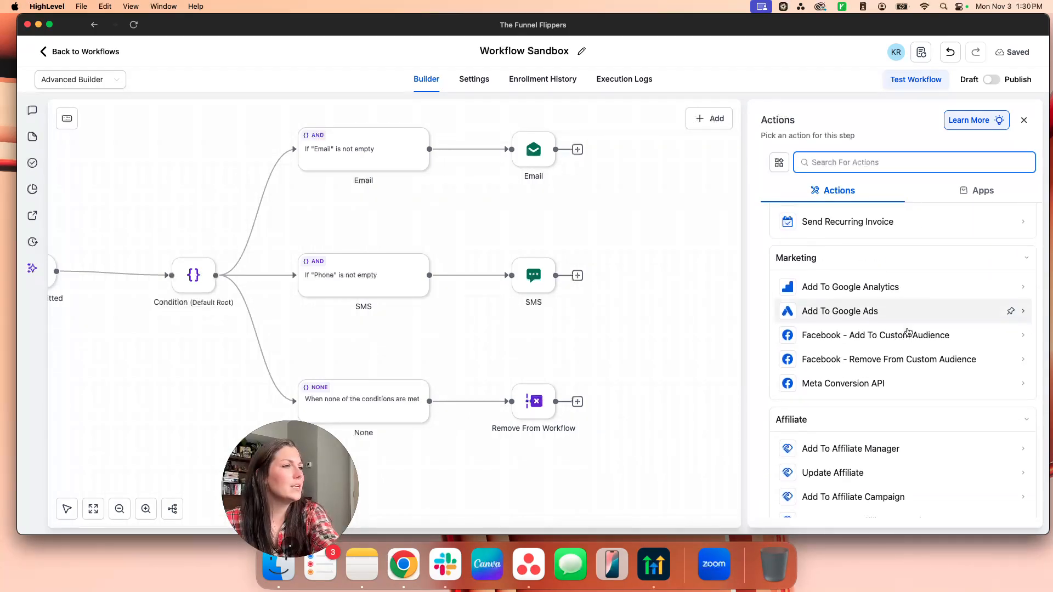
click(705, 304)
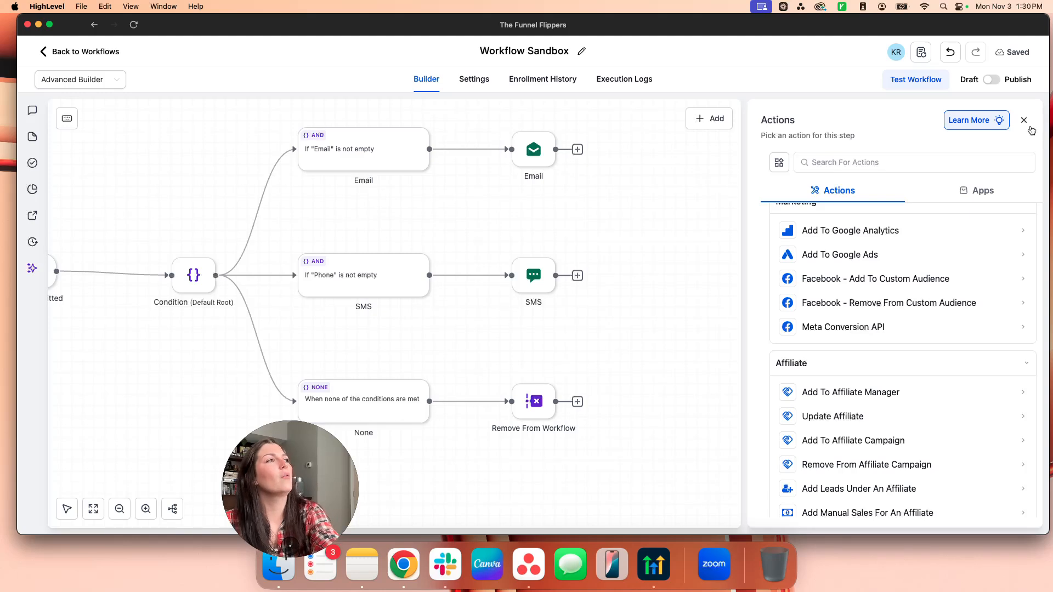
click(1024, 120)
drag(781, 198, 892, 219)
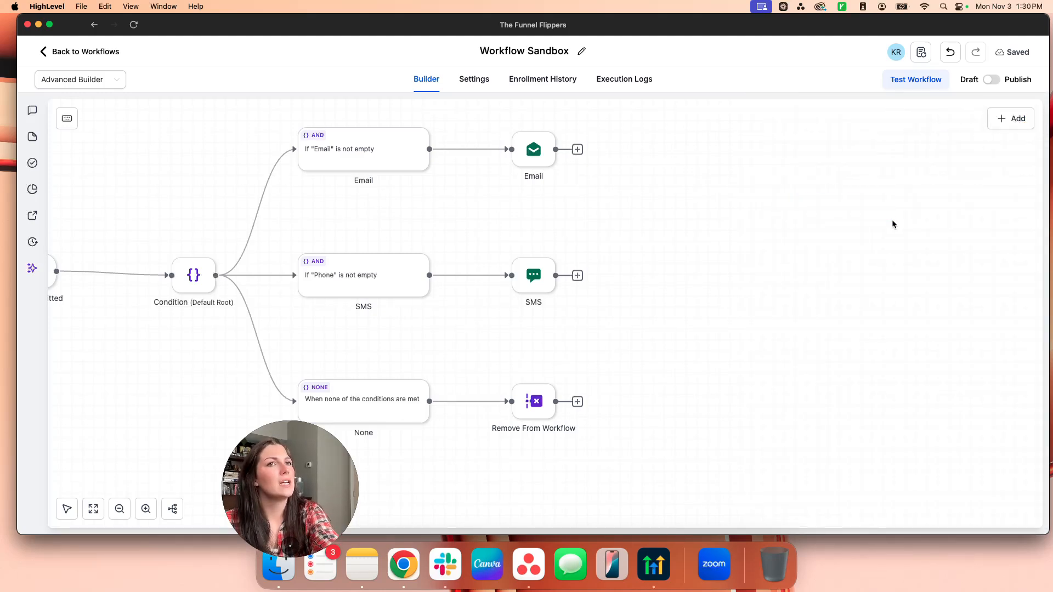
Look at the Condition node's branch settings and close them without saving.
scroll(892, 219, left, 5)
scroll(893, 219, up, 3)
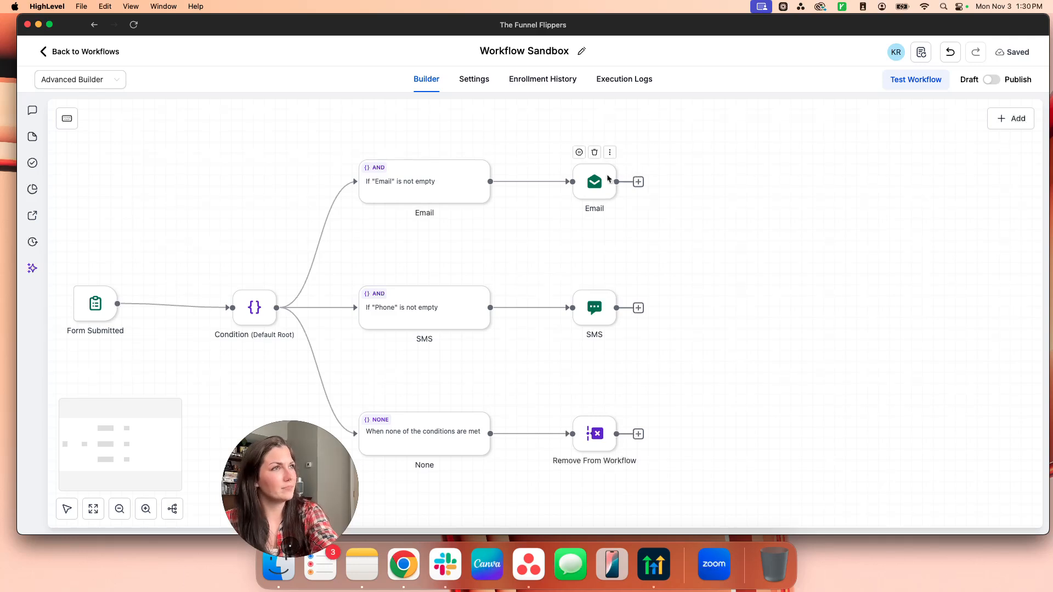
scroll(538, 268, down, 2)
scroll(539, 267, left, 2)
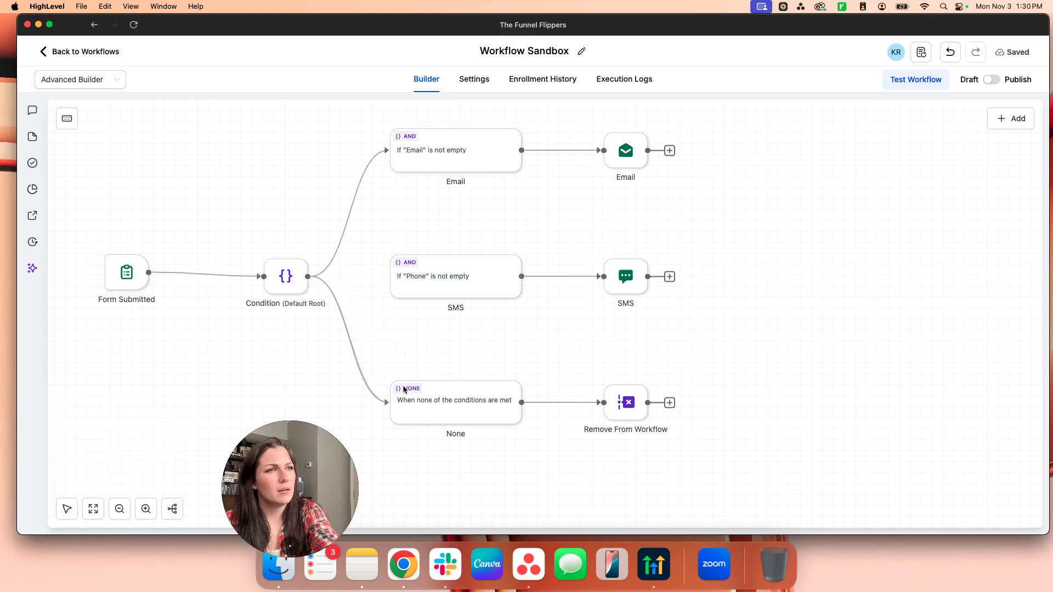
click(286, 277)
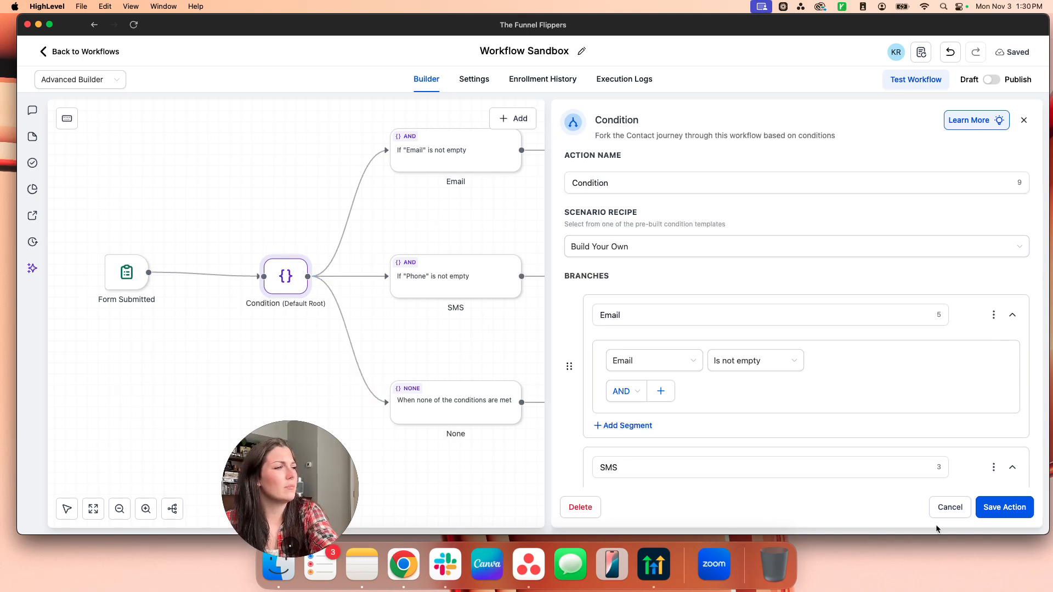
click(949, 508)
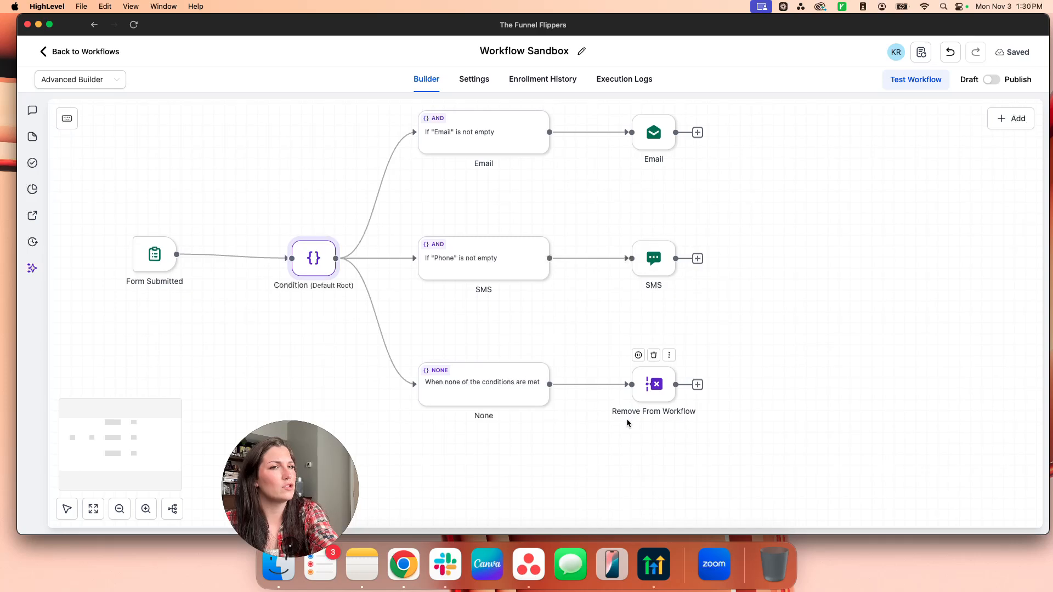
Reposition the None branch node slightly and place its Remove From Workflow action lower on the canvas.
drag(473, 389, 442, 396)
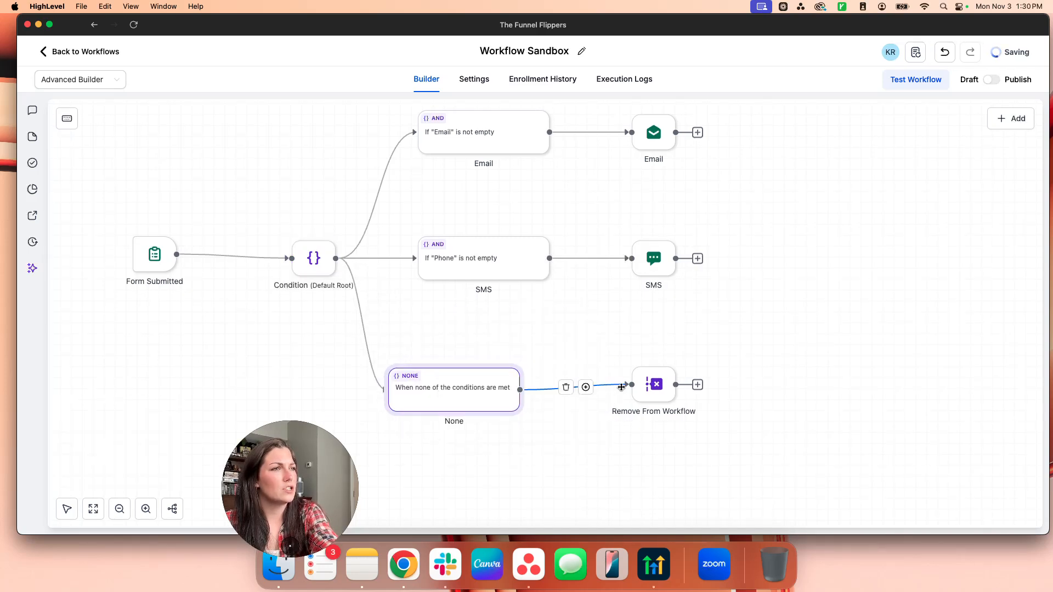
drag(659, 395, 649, 500)
scroll(759, 417, down, 3)
scroll(760, 417, right, 2)
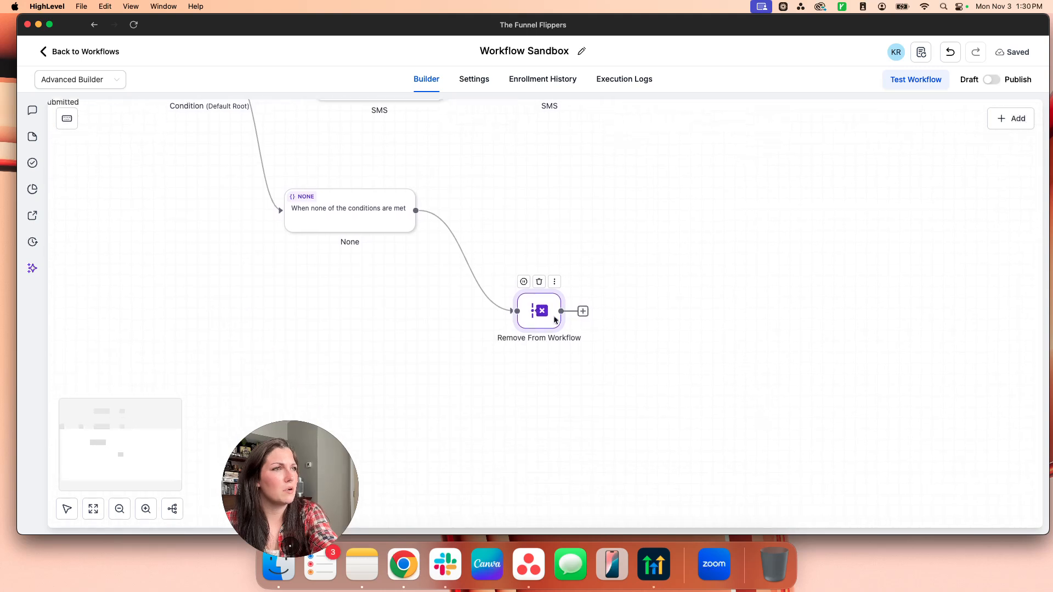
drag(540, 316, 595, 249)
scroll(590, 251, up, 5)
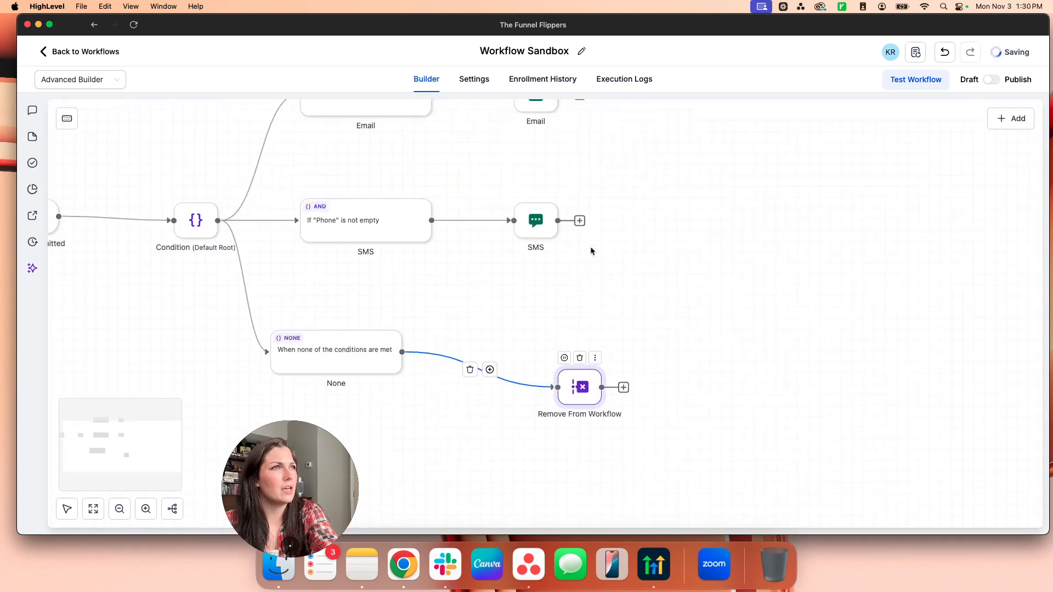
Search for and add a Go To action after the SMS action, and save it.
click(565, 251)
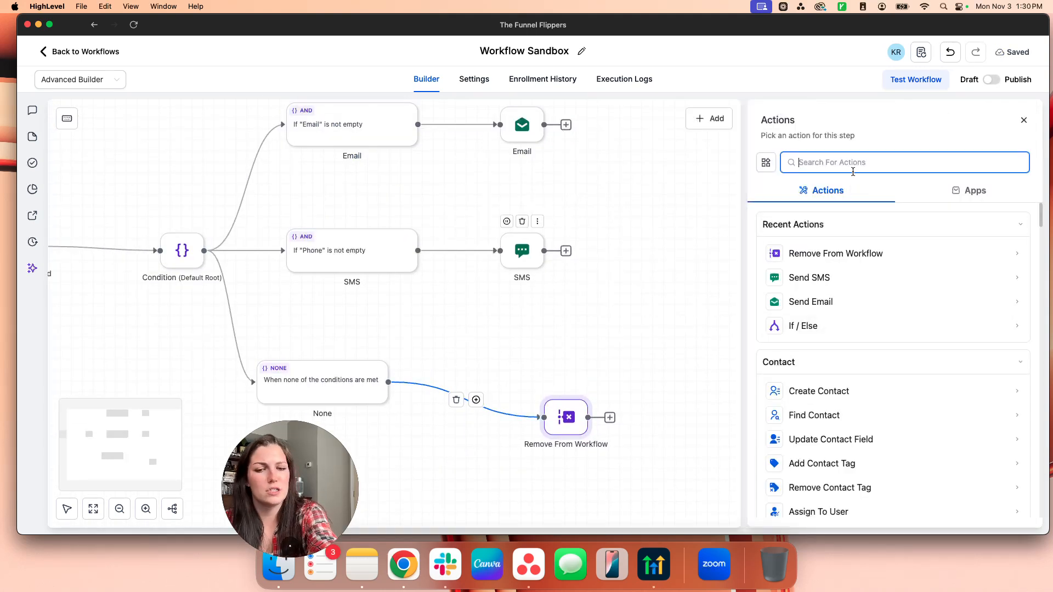
text(h)
key(BackSpace)
text(go)
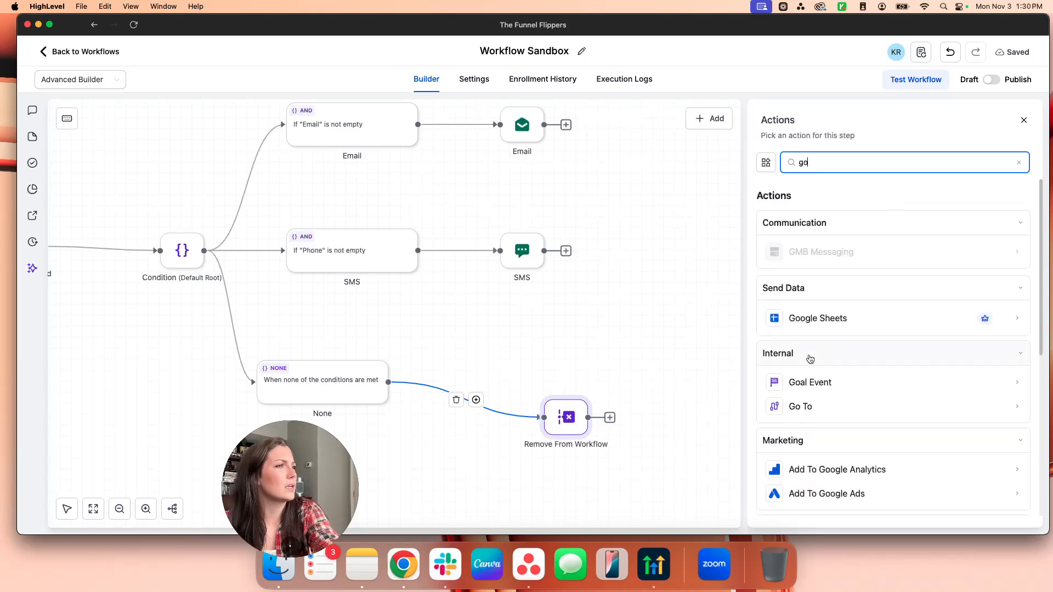
click(800, 407)
click(997, 509)
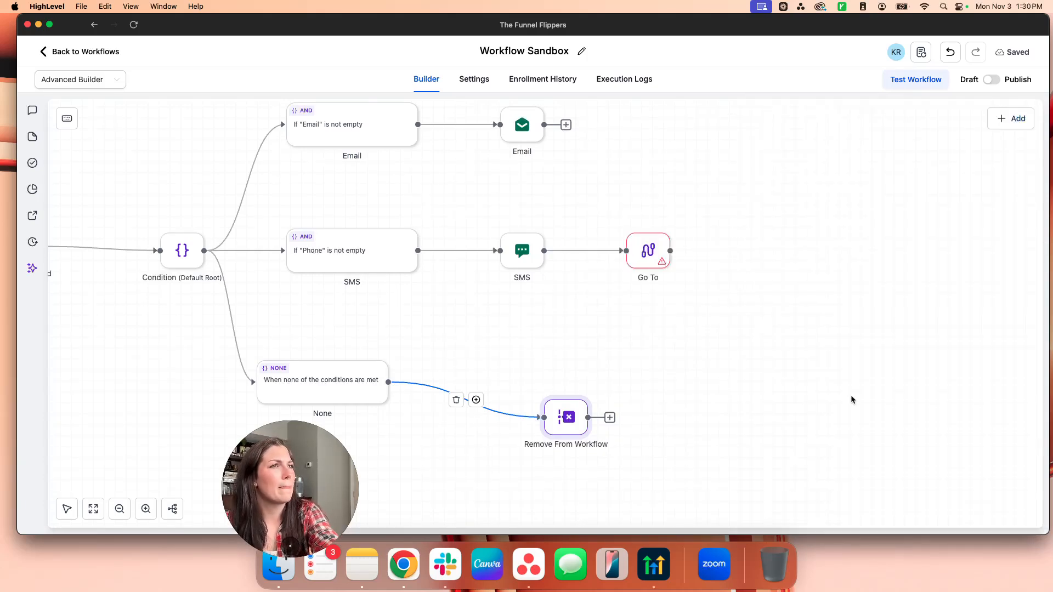
Connect the Go To action to the Remove From Workflow action as its destination, and save the action.
click(668, 252)
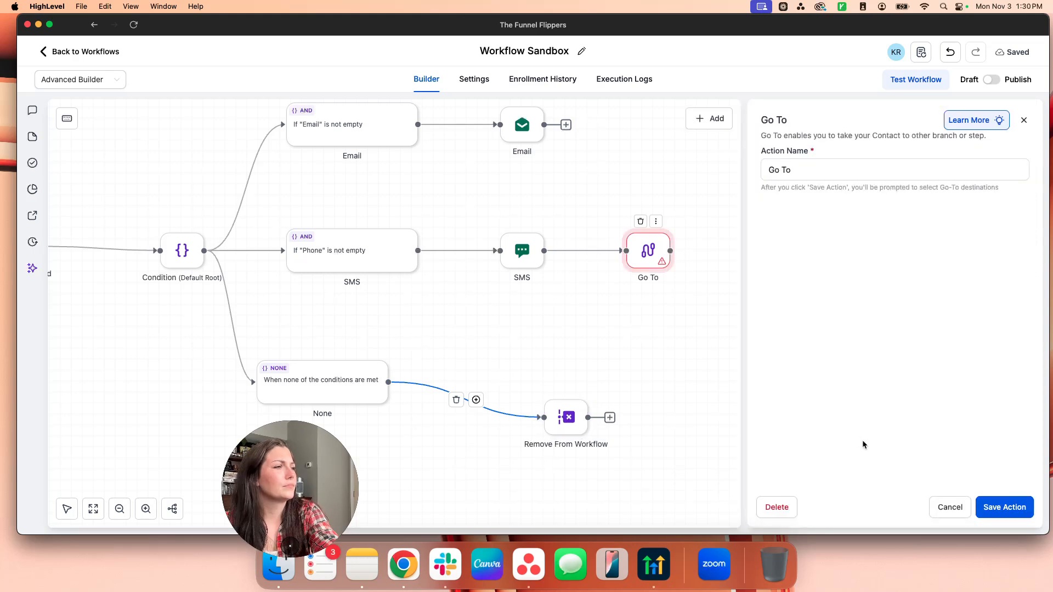
click(1009, 512)
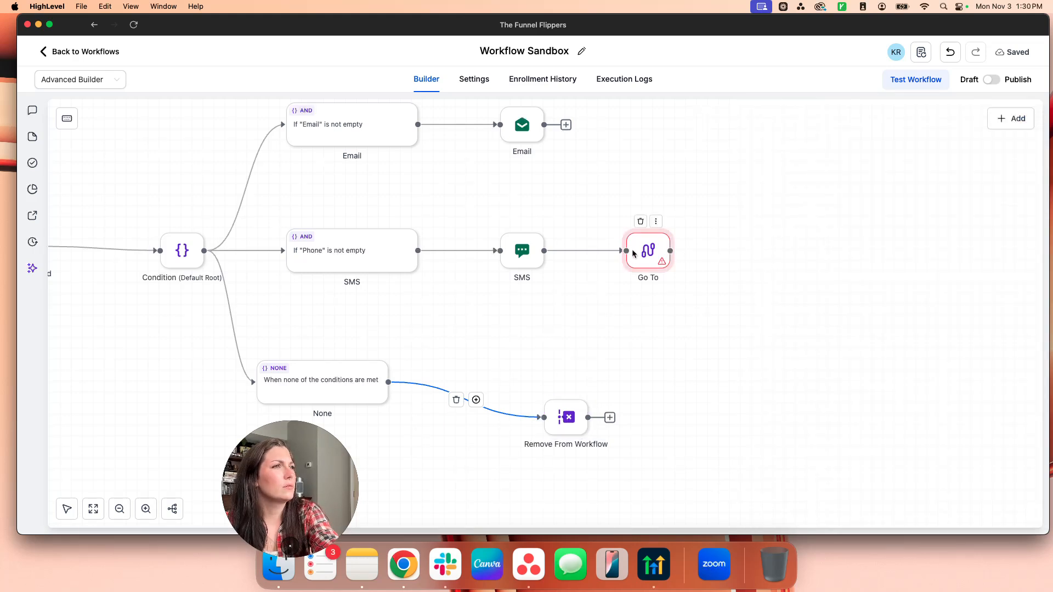
click(643, 265)
click(981, 512)
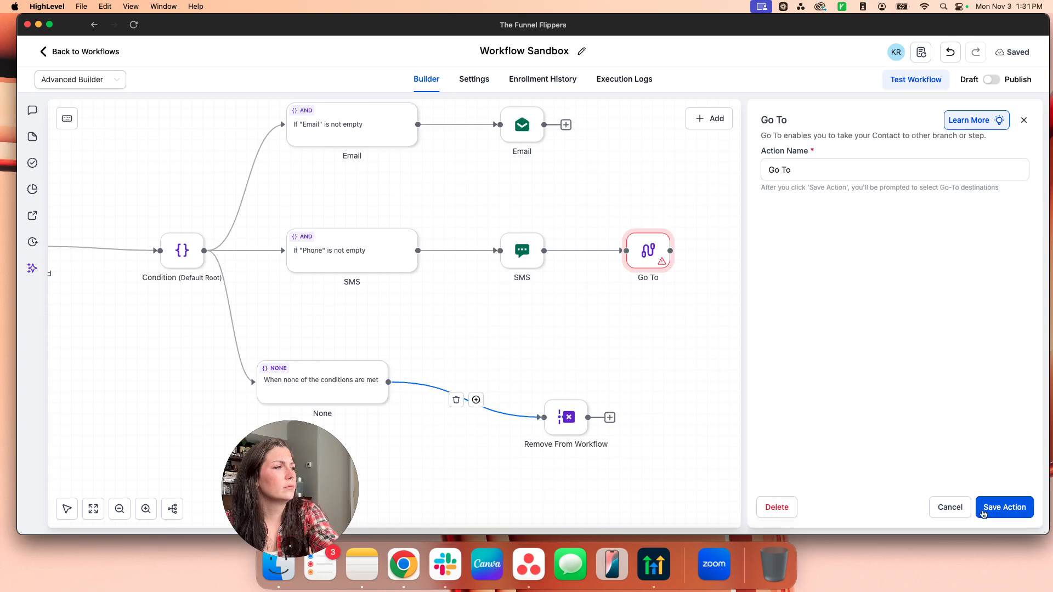
click(564, 419)
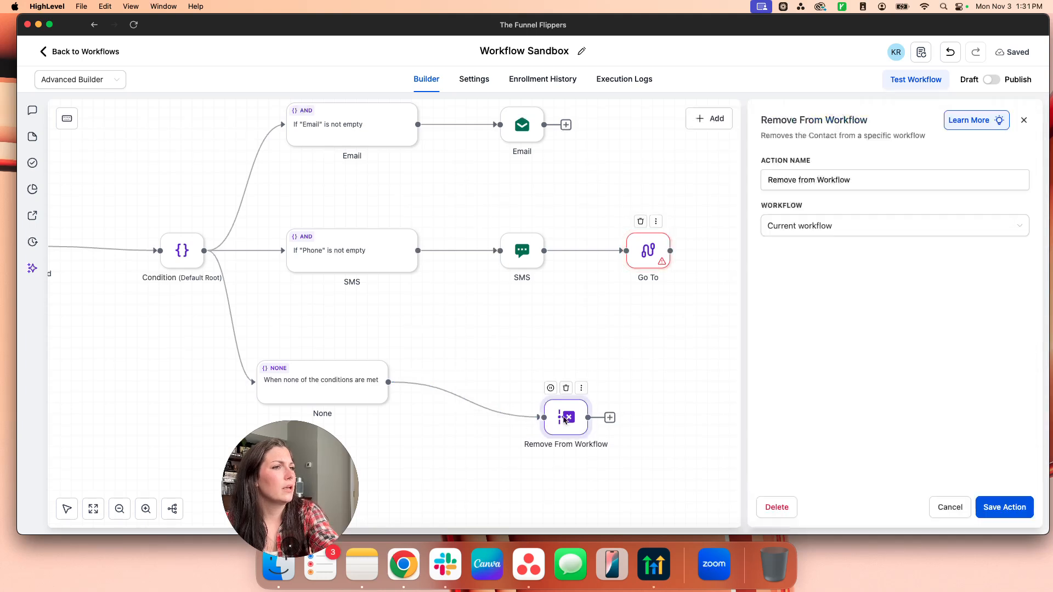
drag(651, 256, 553, 418)
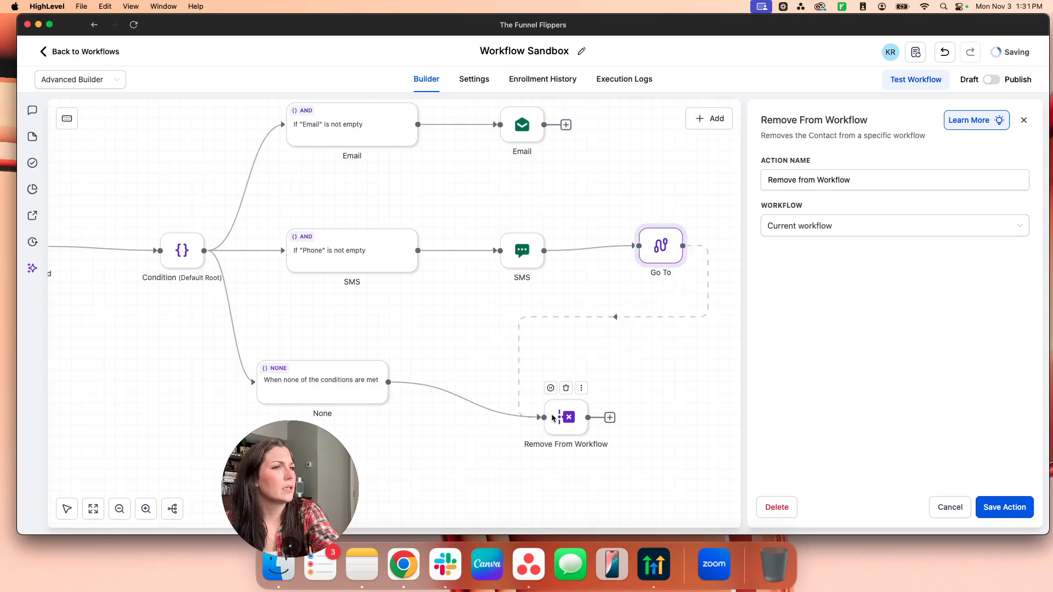
click(999, 508)
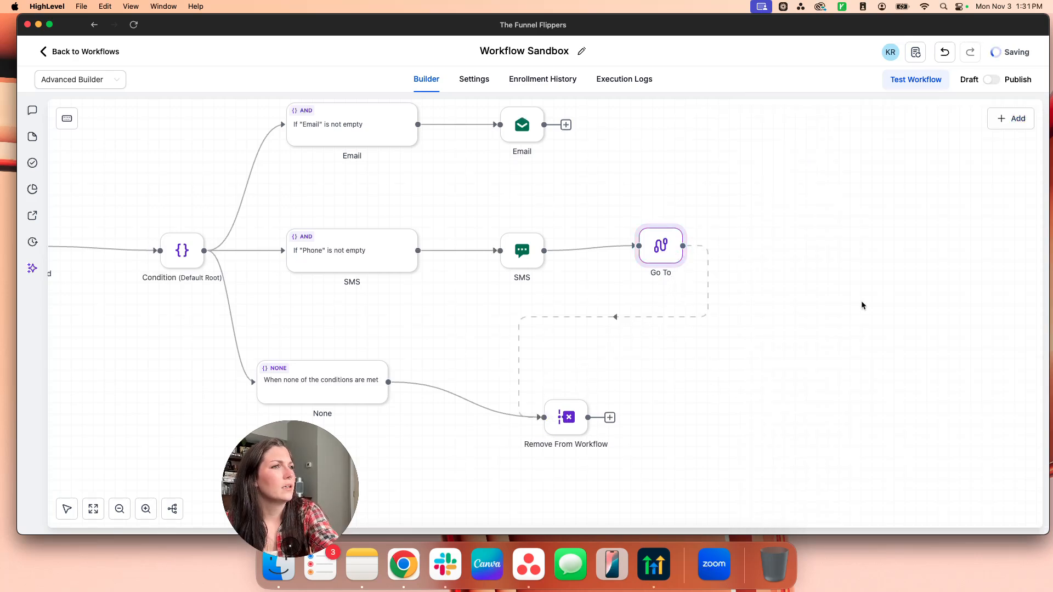
Try to connect the Go To action to the Email action and redraw its link to Remove From Workflow.
scroll(861, 302, up, 3)
drag(660, 372, 532, 254)
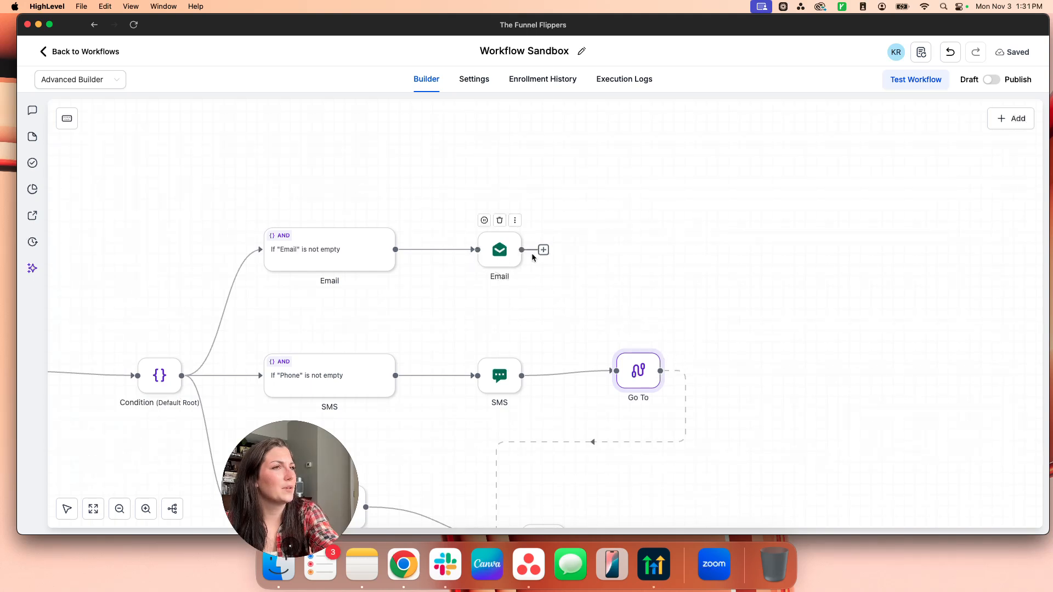
scroll(667, 330, down, 5)
click(656, 255)
drag(727, 183, 585, 348)
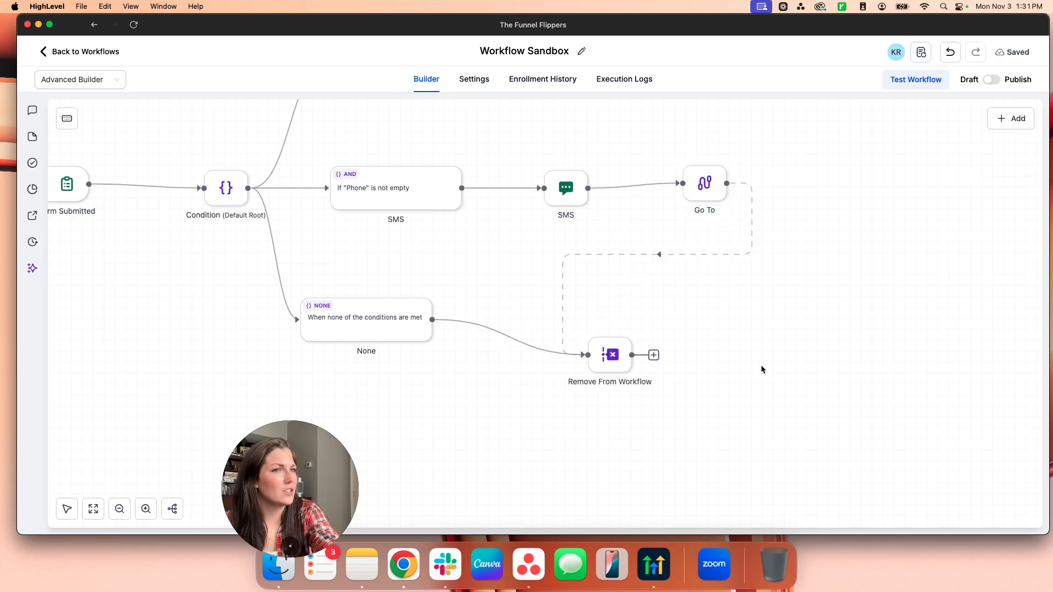
scroll(749, 351, up, 3)
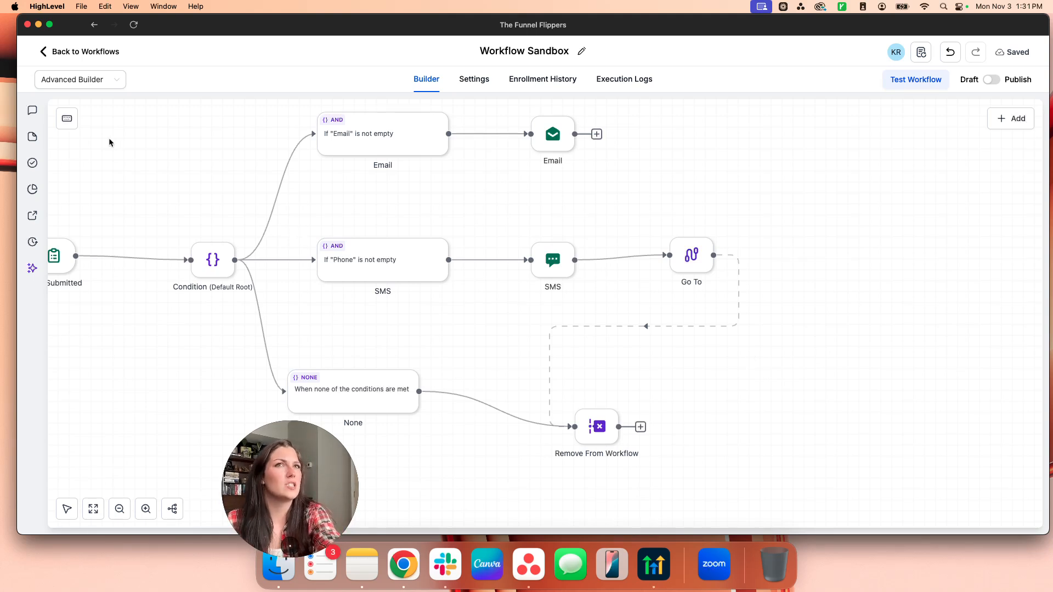
Review the Essential, Edit, View, Navigation and Tools keyboard shortcuts, and close the shortcut overview.
click(67, 119)
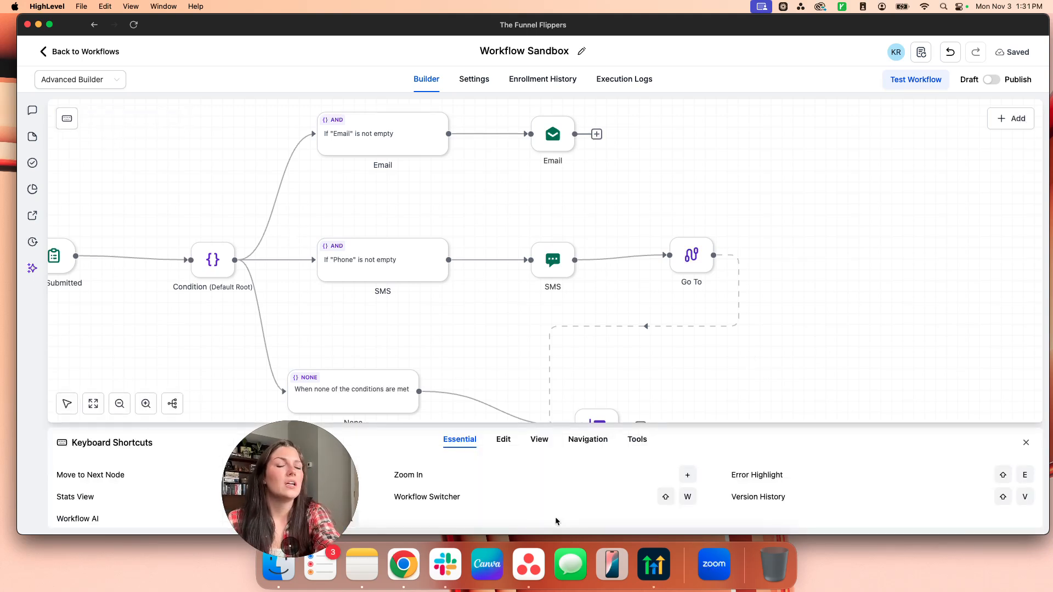
click(504, 440)
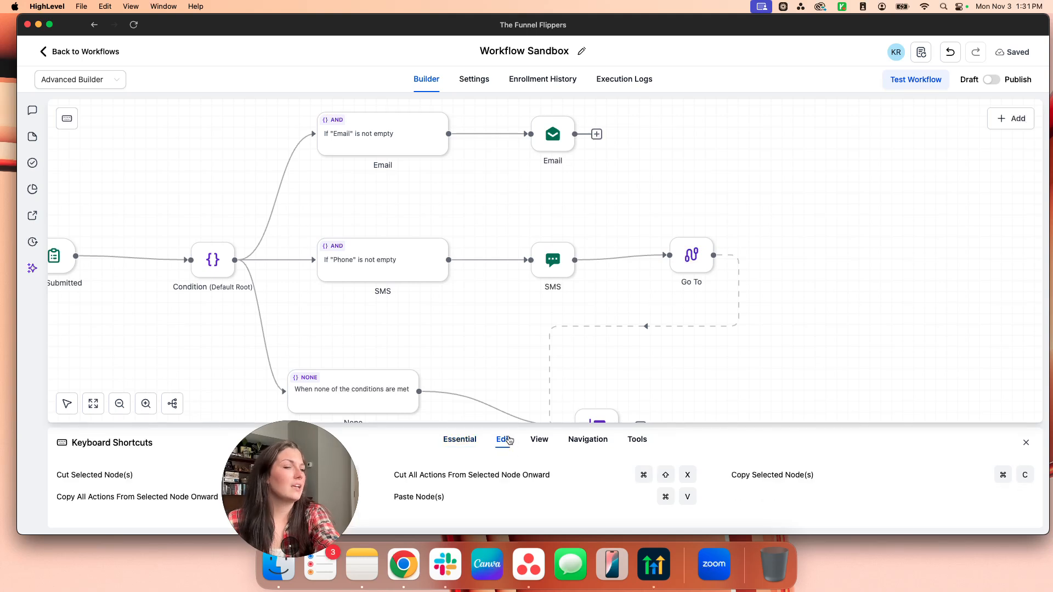
click(545, 439)
click(595, 442)
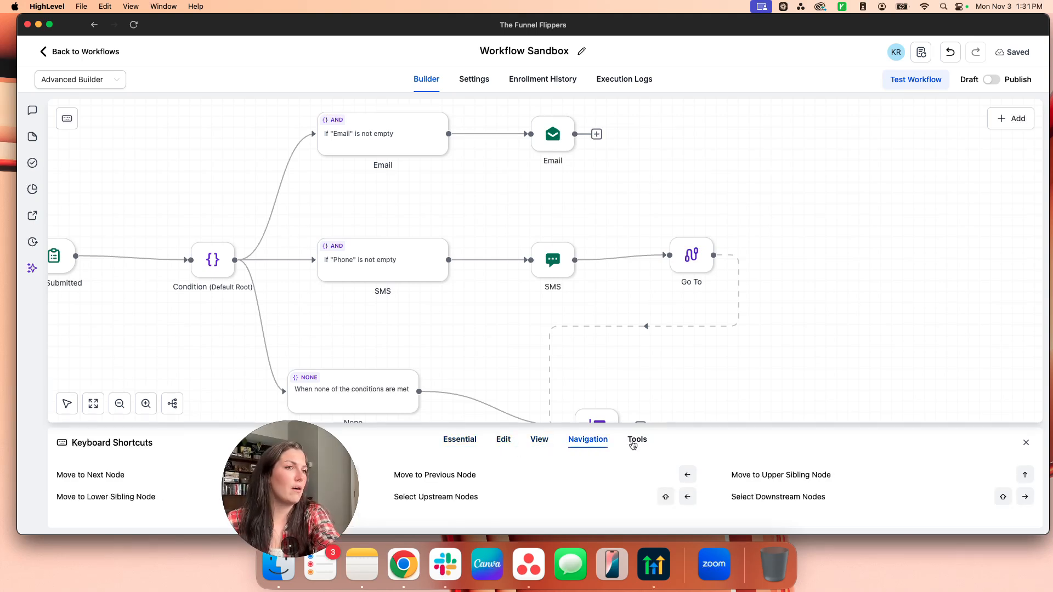
click(646, 447)
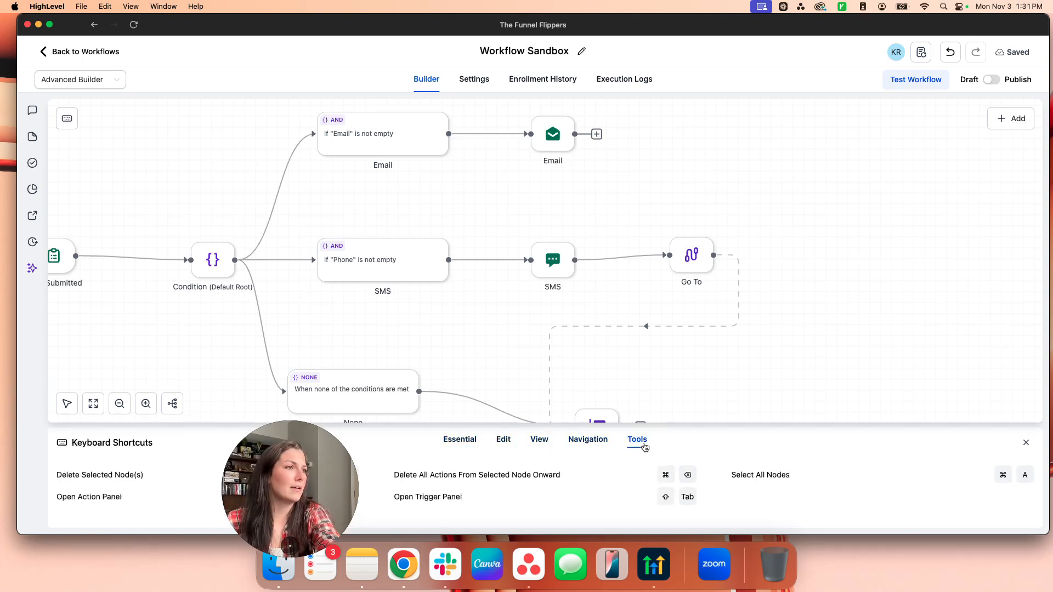
click(1027, 443)
scroll(898, 373, up, 3)
scroll(898, 373, left, 2)
scroll(898, 372, down, 1)
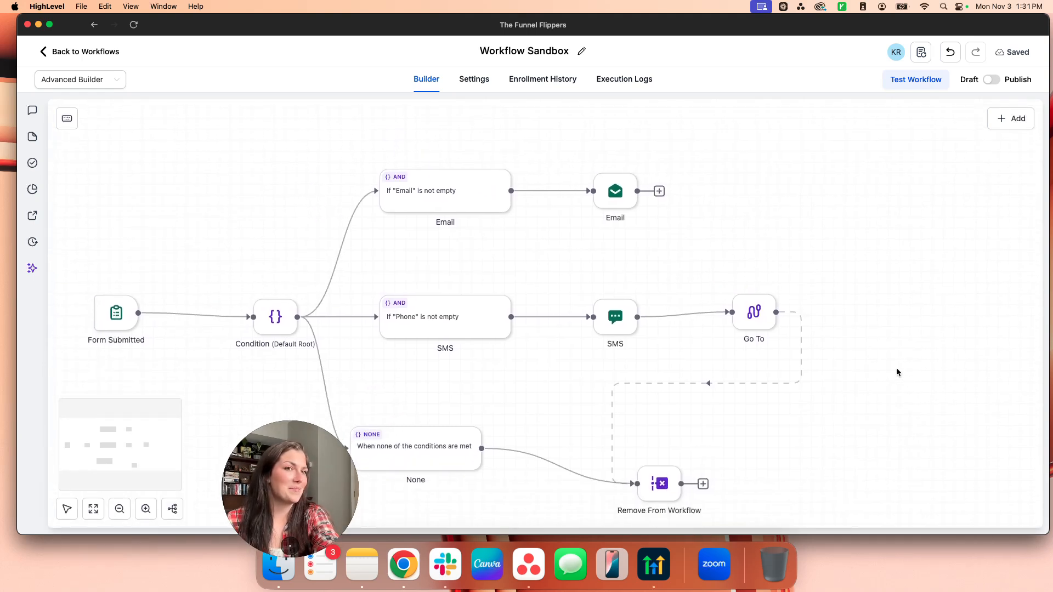
View the workflow in the Standard Builder and return to the Advanced Builder.
scroll(898, 373, up, 2)
scroll(898, 373, down, 2)
scroll(898, 373, left, 2)
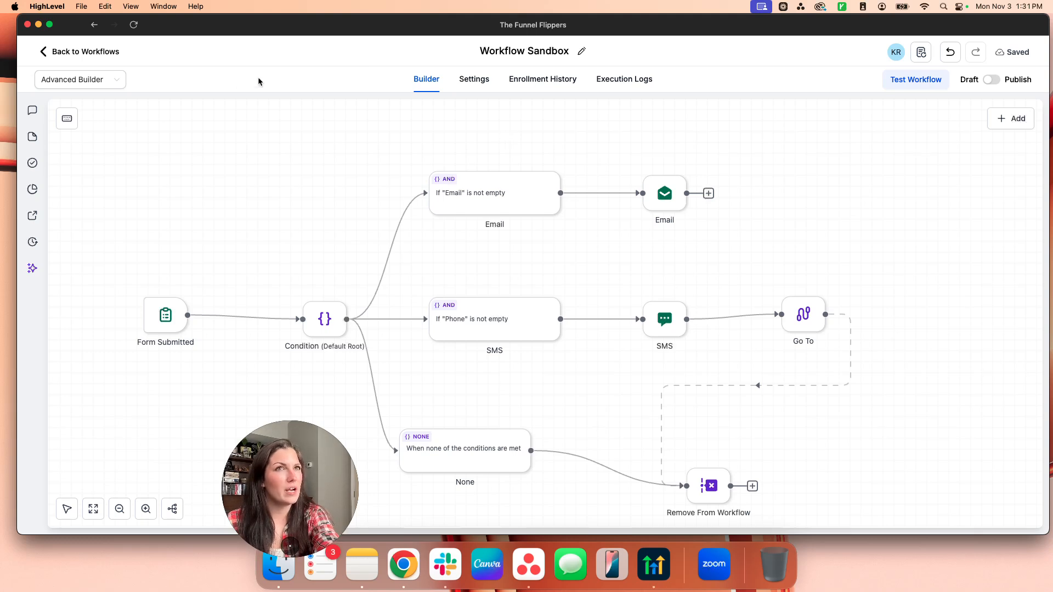
click(91, 87)
click(82, 103)
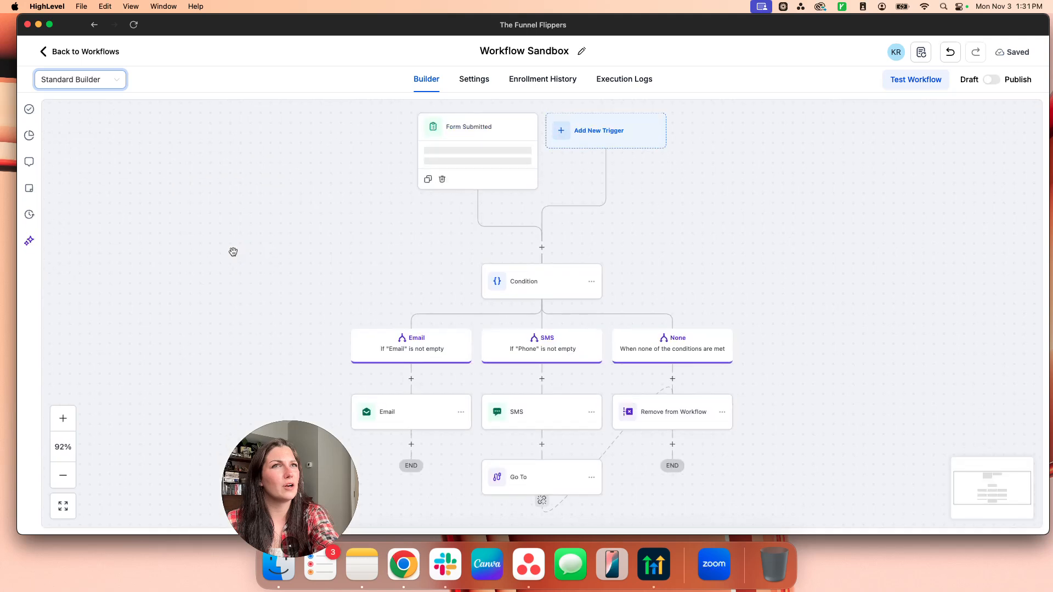
click(78, 81)
click(83, 120)
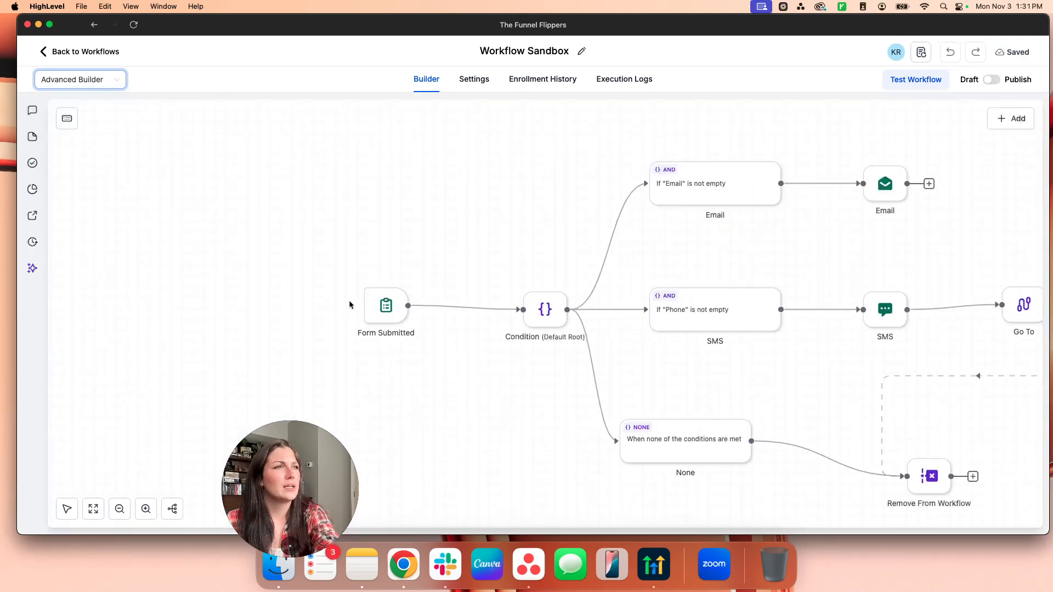
Browse the actions available for the step after Remove From Workflow, and close the list without adding one.
scroll(423, 273, right, 10)
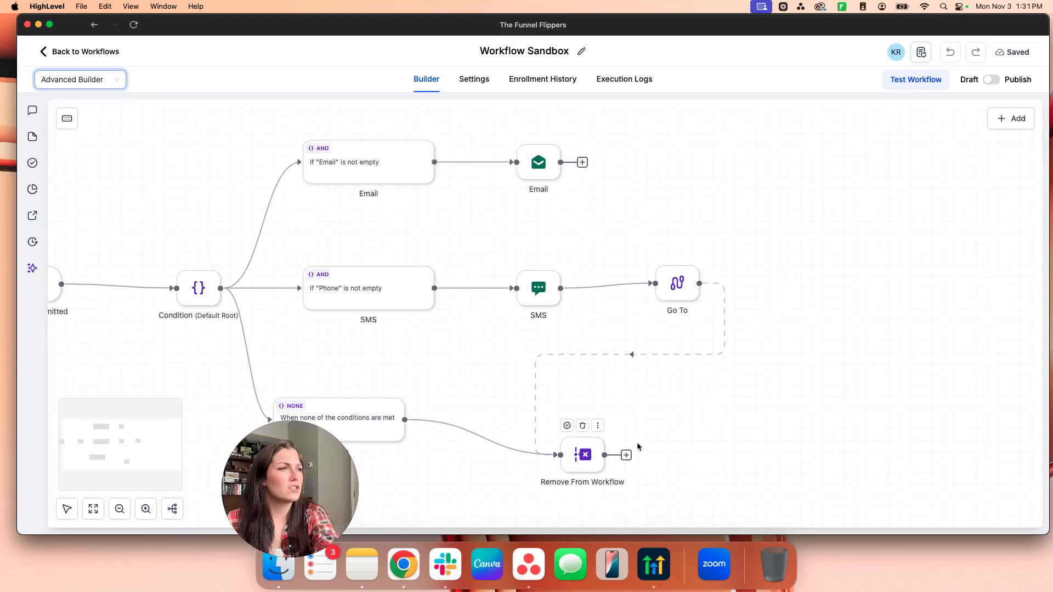
click(626, 455)
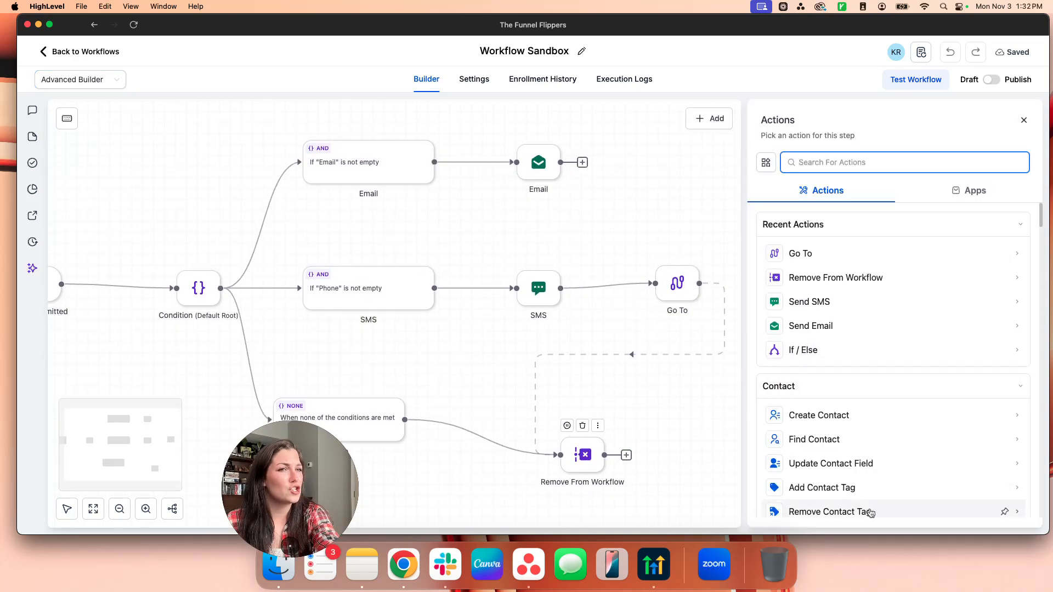
scroll(872, 493, down, 10)
scroll(880, 481, down, 5)
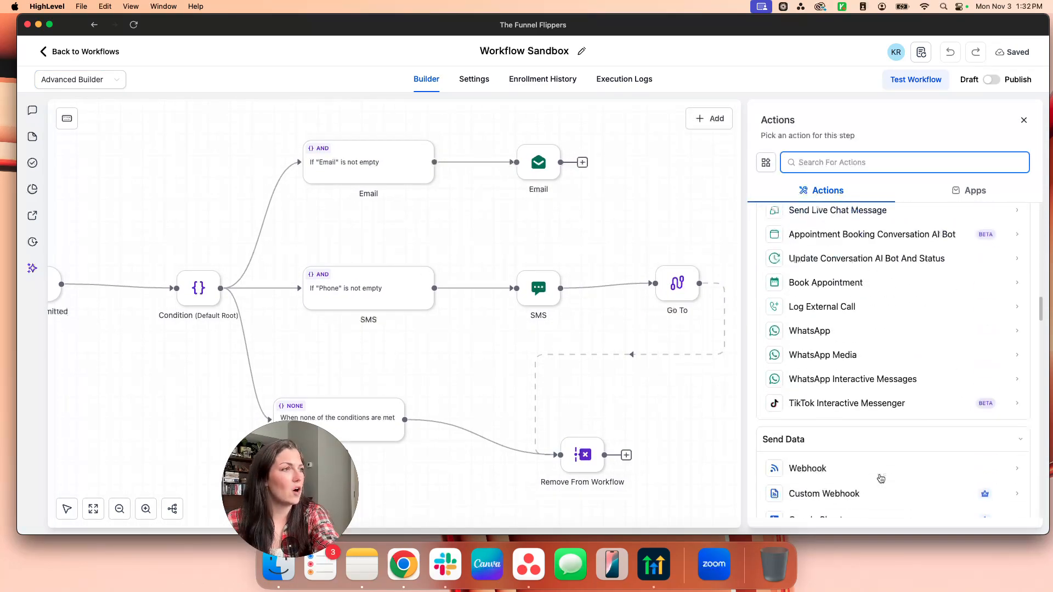
click(1024, 121)
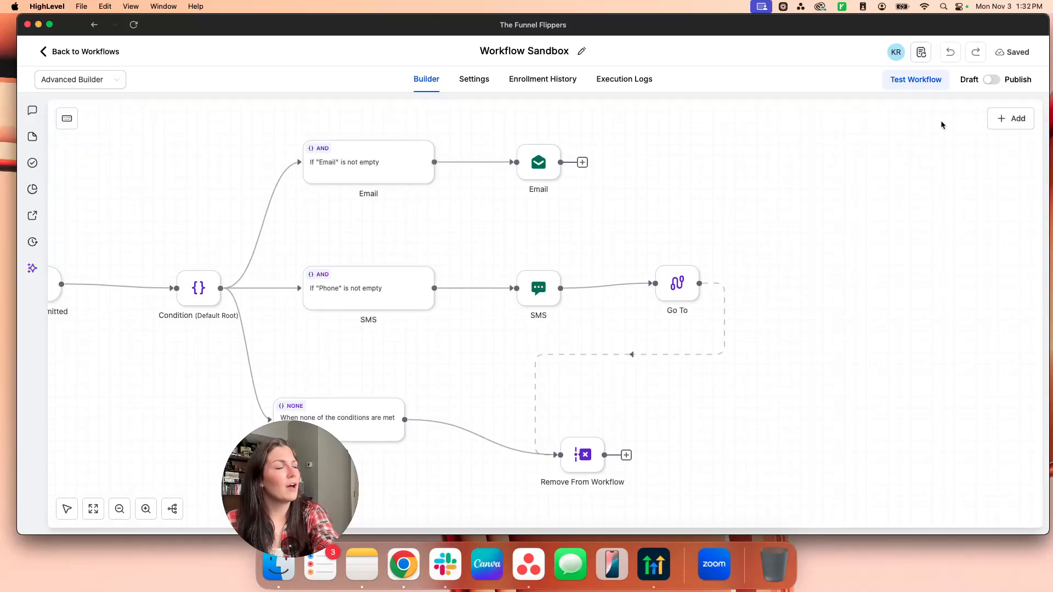
Add a Survey Submitted trigger with its default name and place it on the canvas above the Form Submitted trigger.
mouse_move(1001, 126)
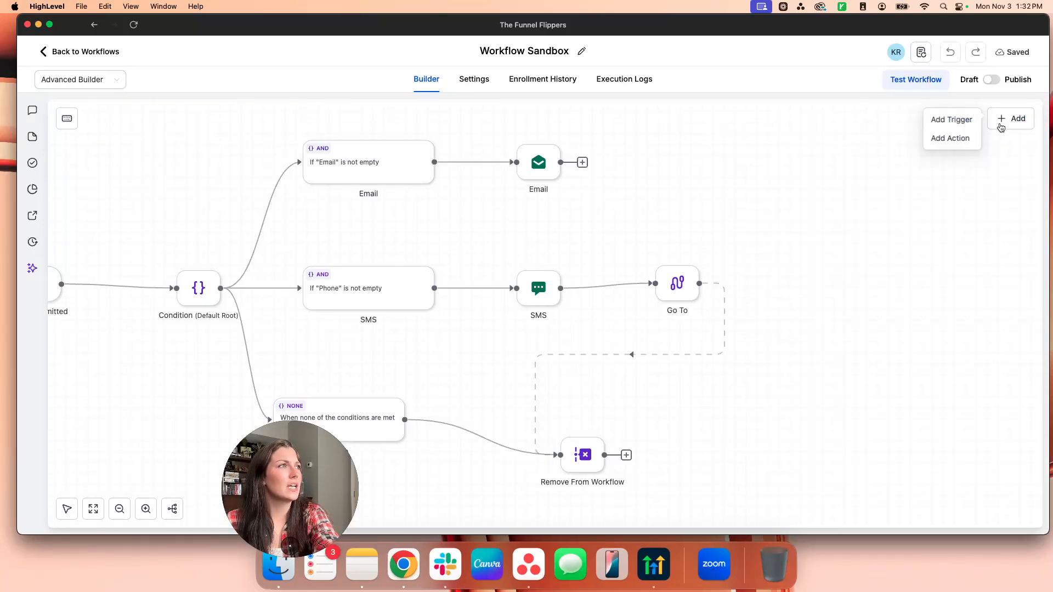
click(957, 118)
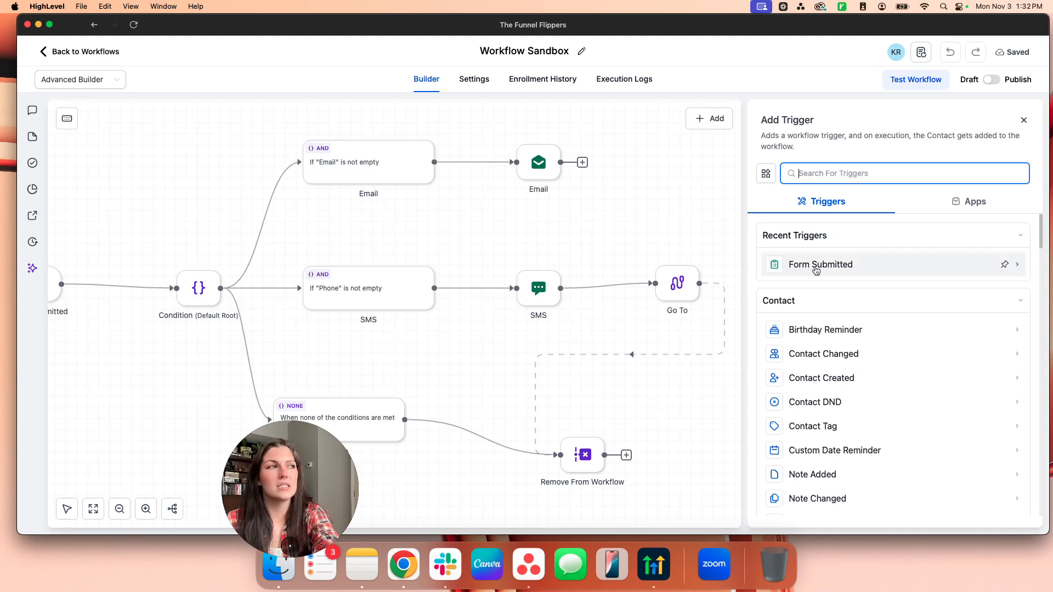
scroll(800, 371, down, 4)
scroll(799, 371, down, 5)
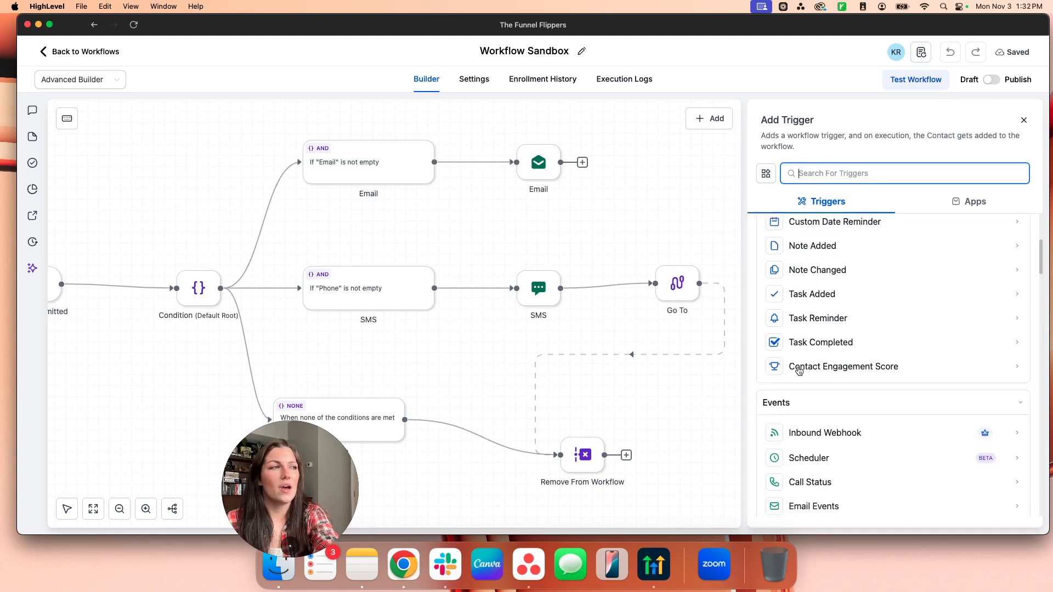
click(821, 376)
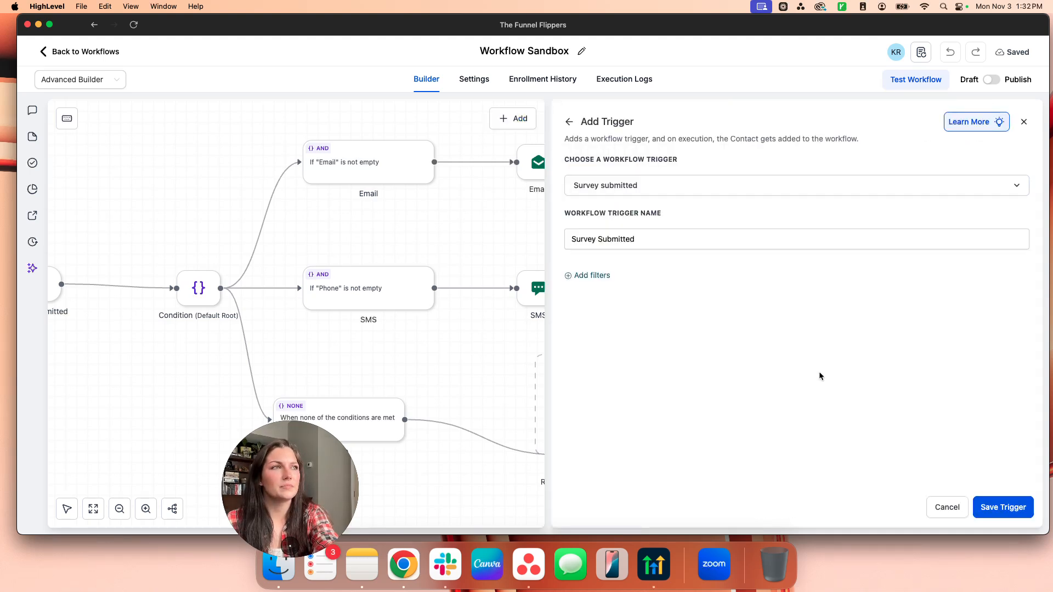
click(1003, 516)
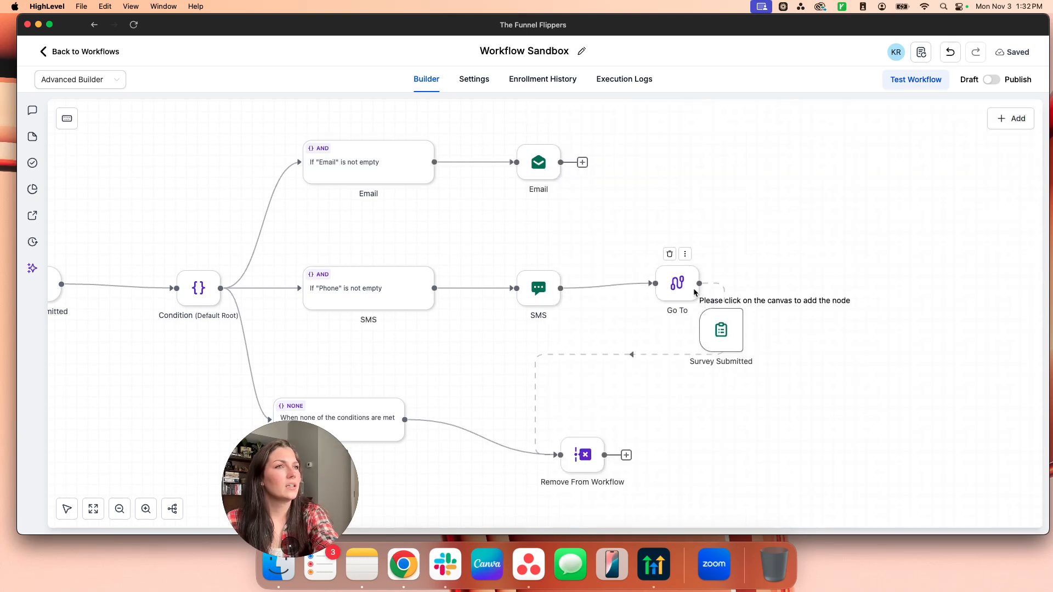
scroll(172, 163, left, 6)
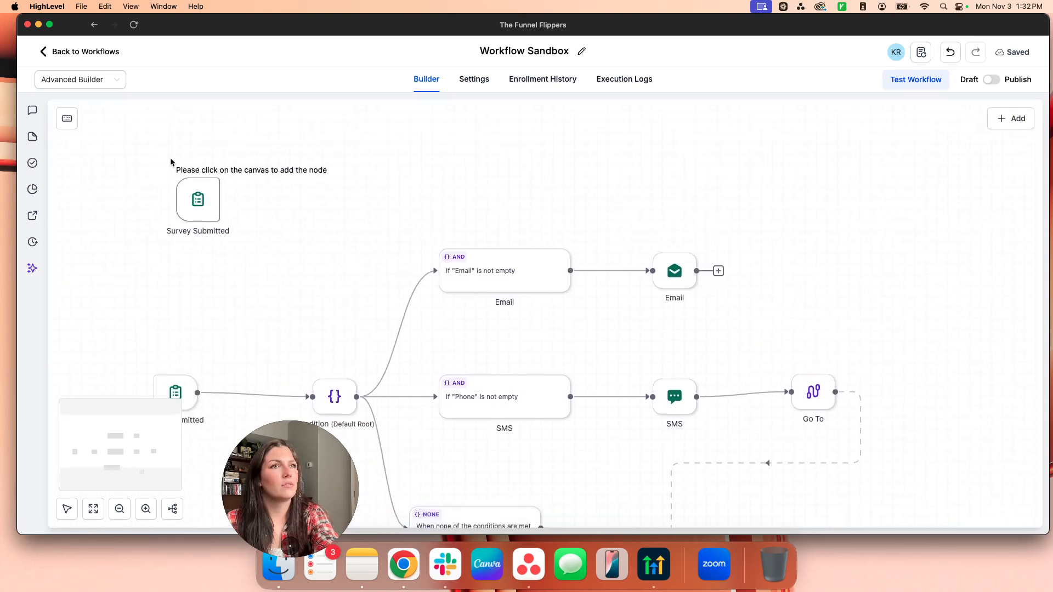
click(242, 246)
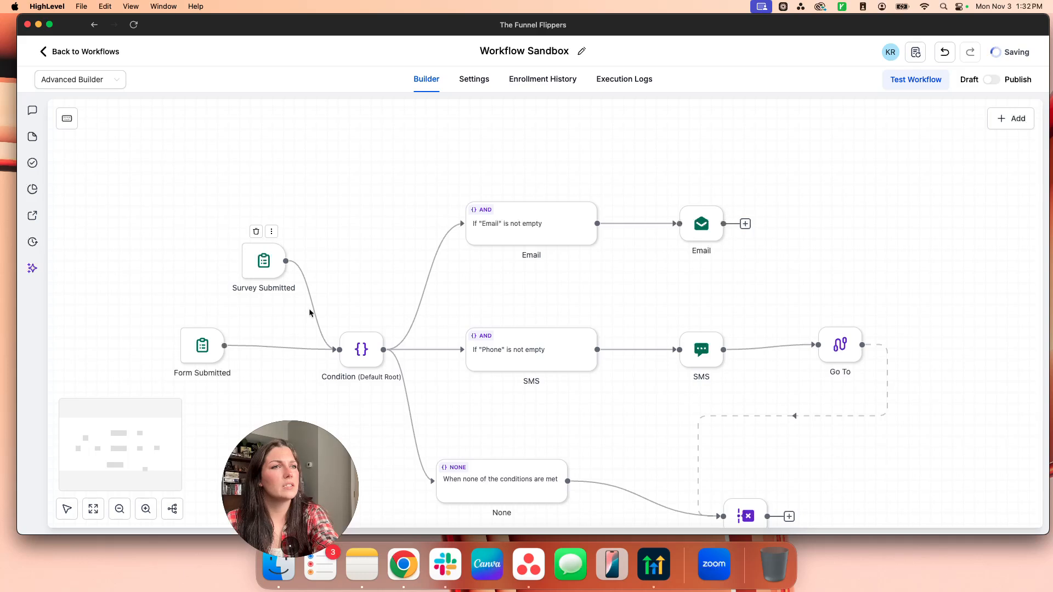
Try to reroute the Survey Submitted trigger's link from the Condition to the Email branch and the SMS branch.
drag(285, 262, 336, 350)
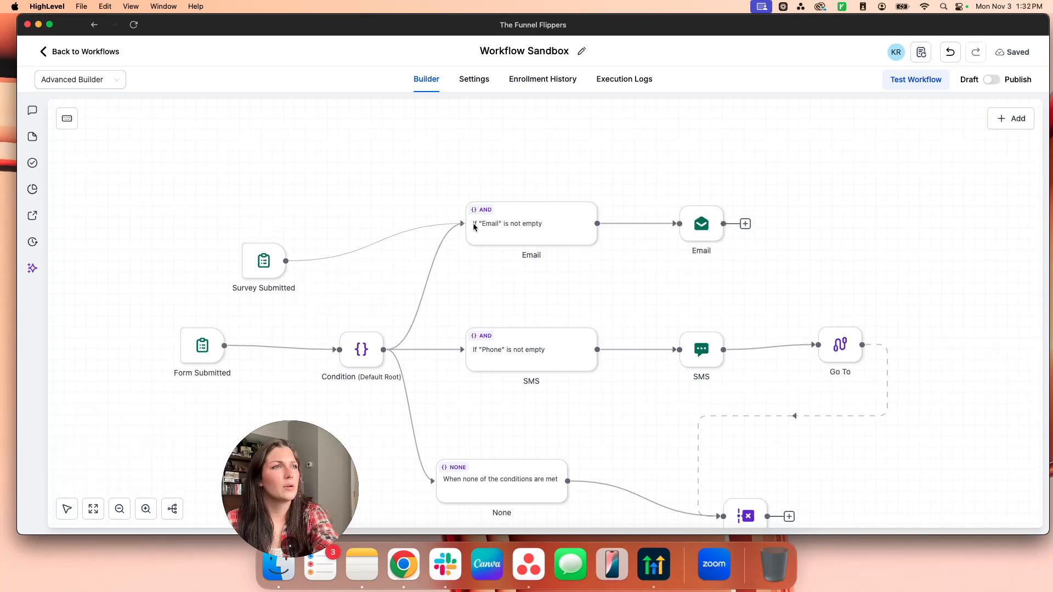
click(263, 261)
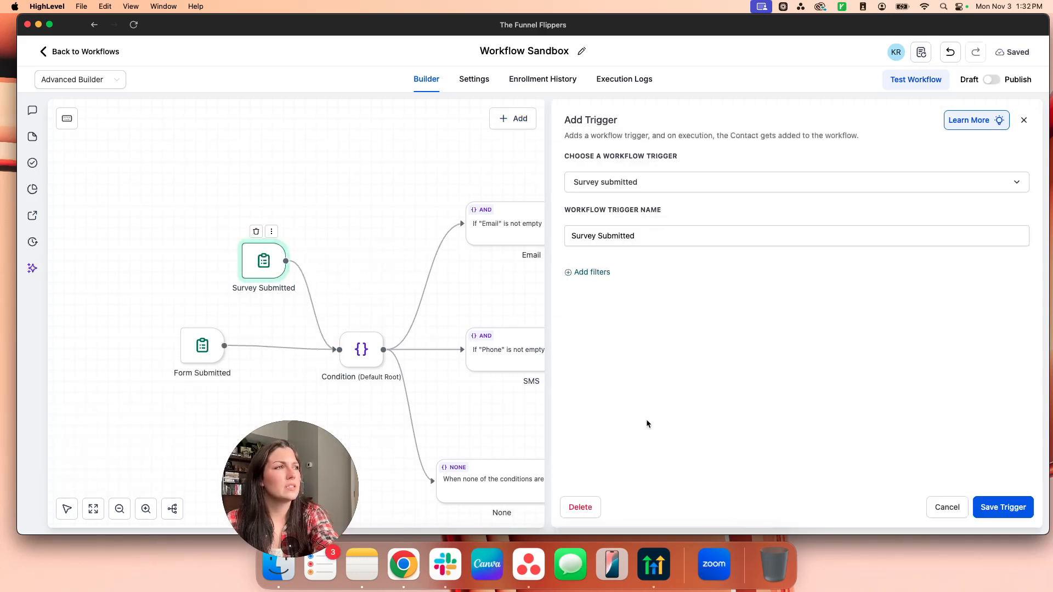
click(947, 509)
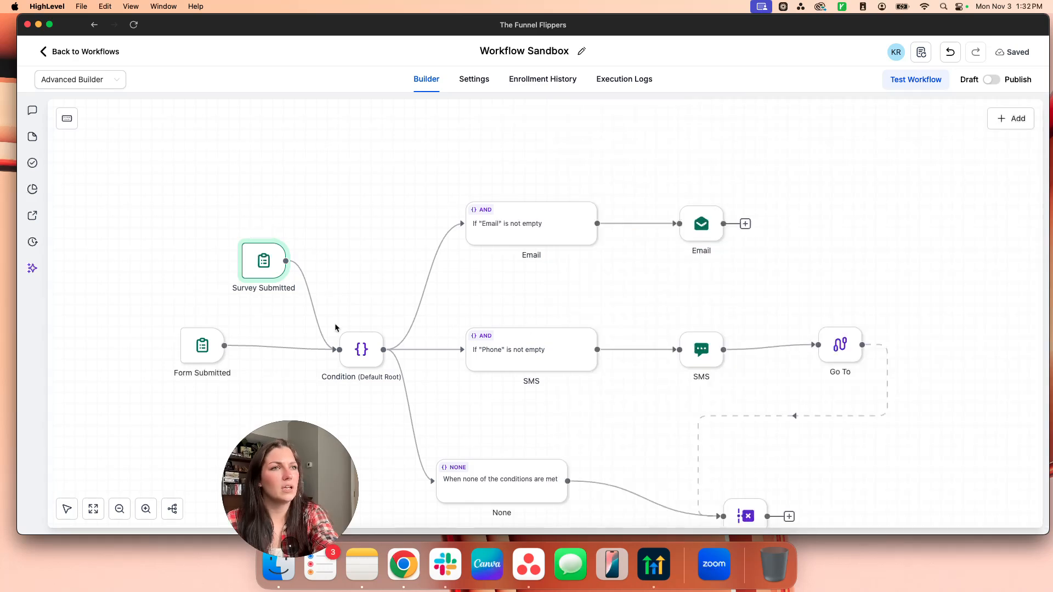
drag(335, 350, 468, 354)
drag(338, 357, 510, 354)
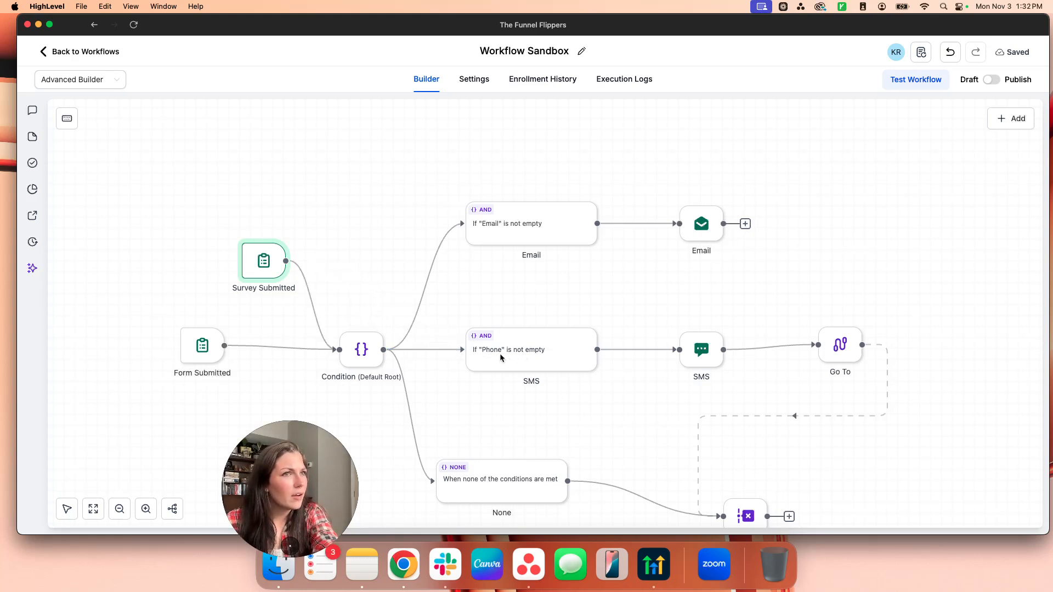
scroll(515, 317, left, 1)
scroll(516, 318, right, 1)
scroll(768, 242, left, 1)
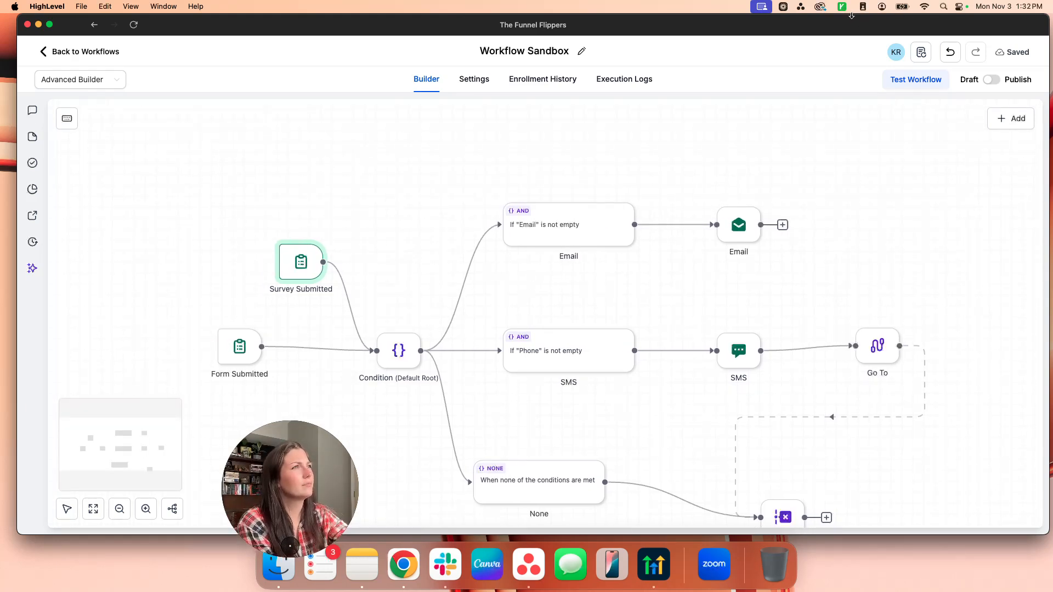